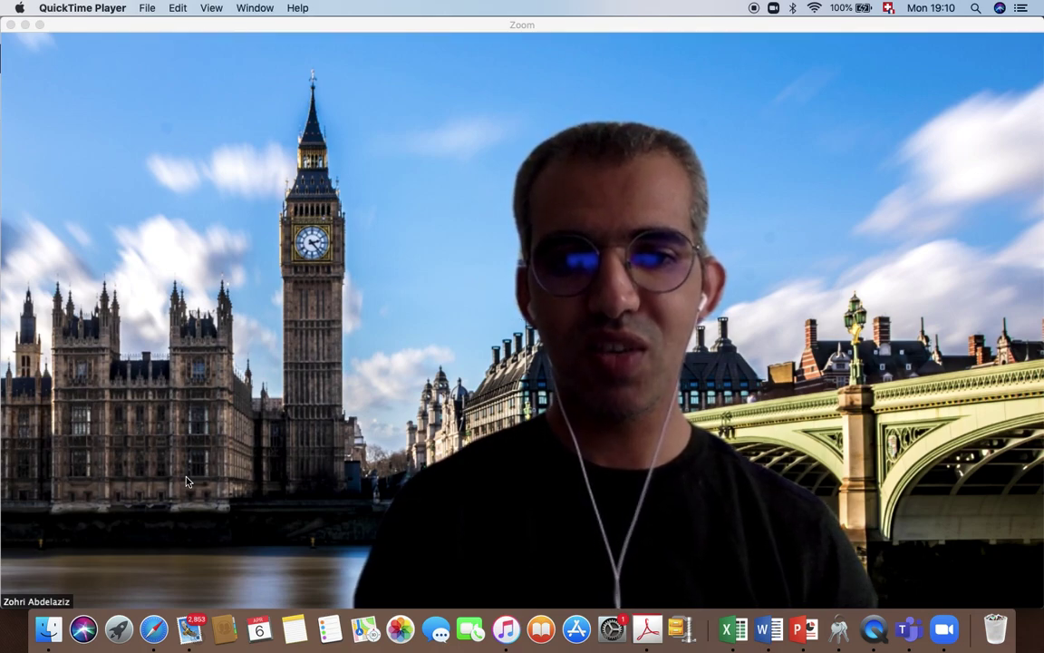
- Switch to Safari and open the Zoom account's meeting settings (Paramètres, Réunion)
{"action": "left_click", "coordinate": [160, 617]}
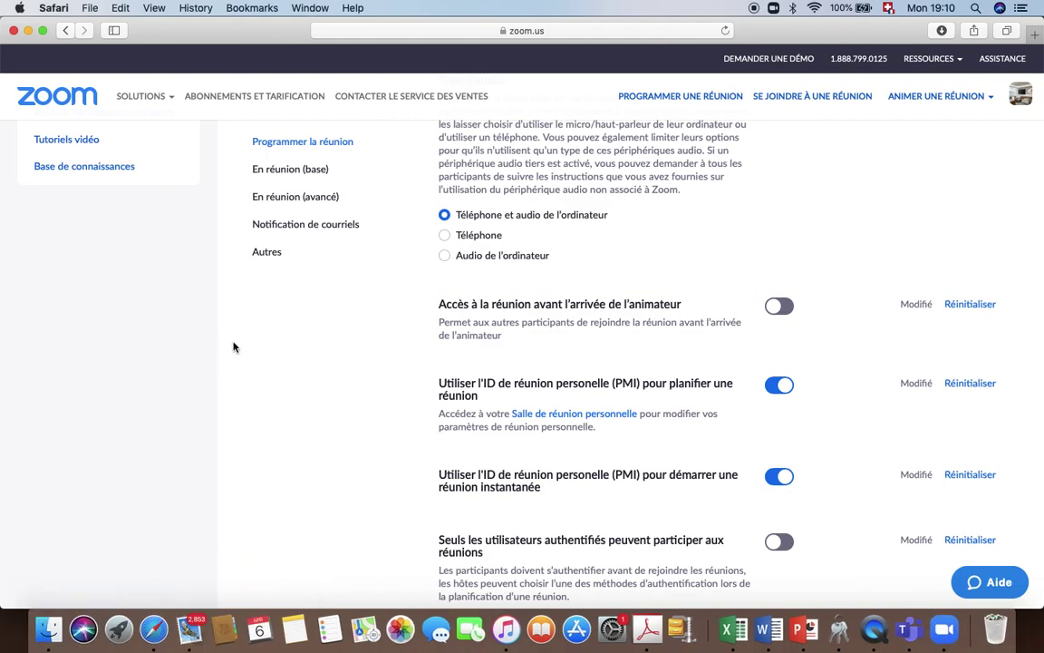
{"action": "scroll", "coordinate": [140, 222], "scroll_direction": "up", "scroll_amount": 5}
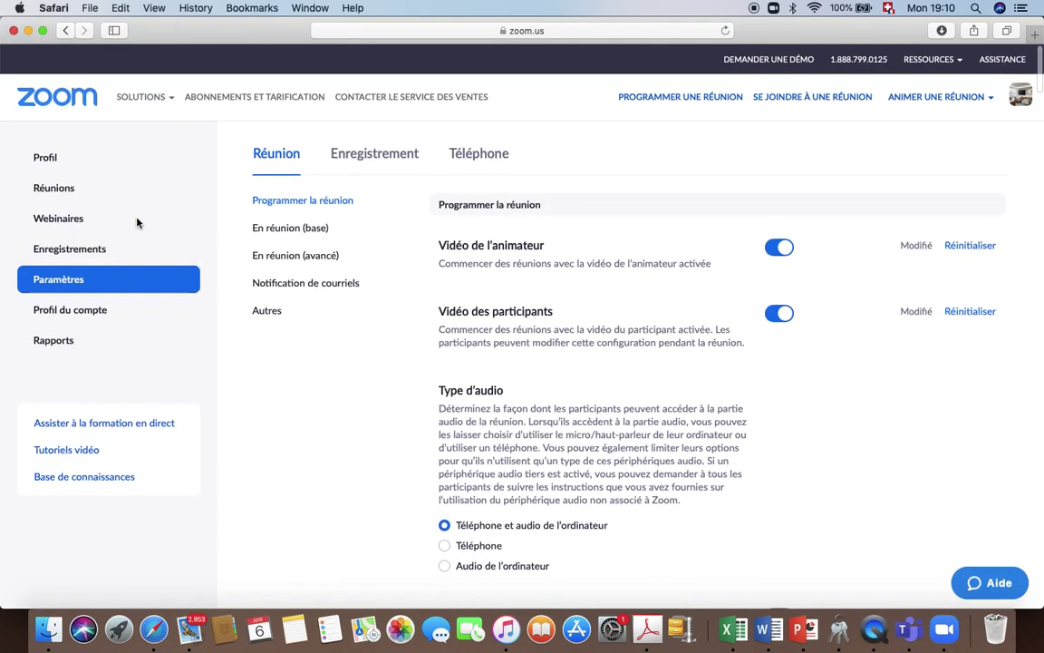
{"action": "left_click", "coordinate": [74, 280]}
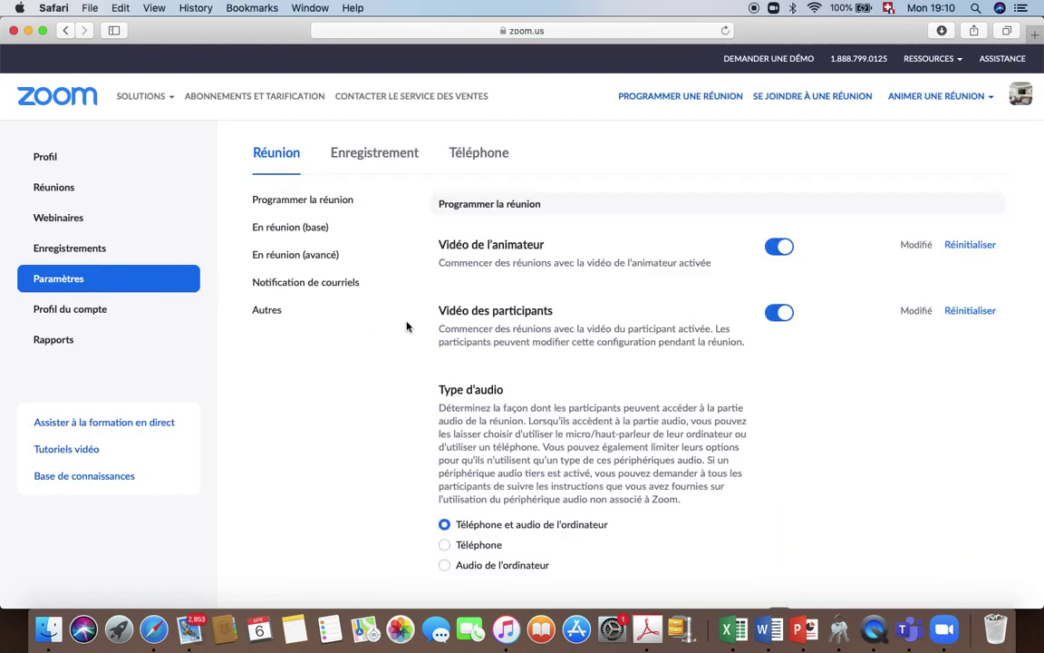
- Enable "Accès à la réunion avant l'arrivée de l'animateur" and turn it back off
{"action": "scroll", "coordinate": [404, 356], "scroll_direction": "down", "scroll_amount": 5}
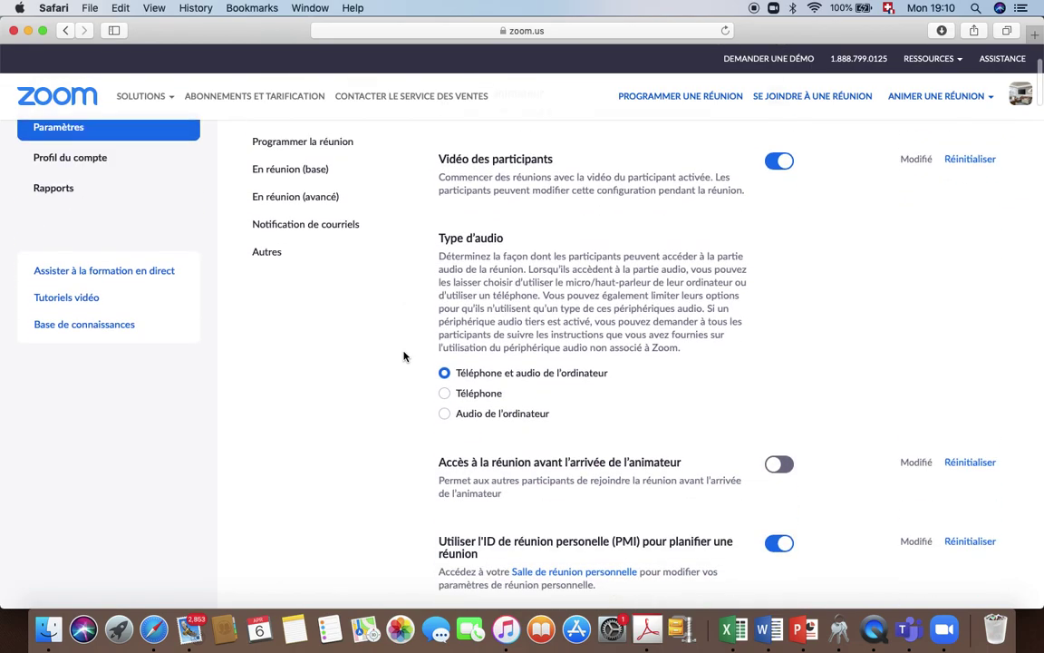
{"action": "scroll", "coordinate": [404, 356], "scroll_direction": "down", "scroll_amount": 1}
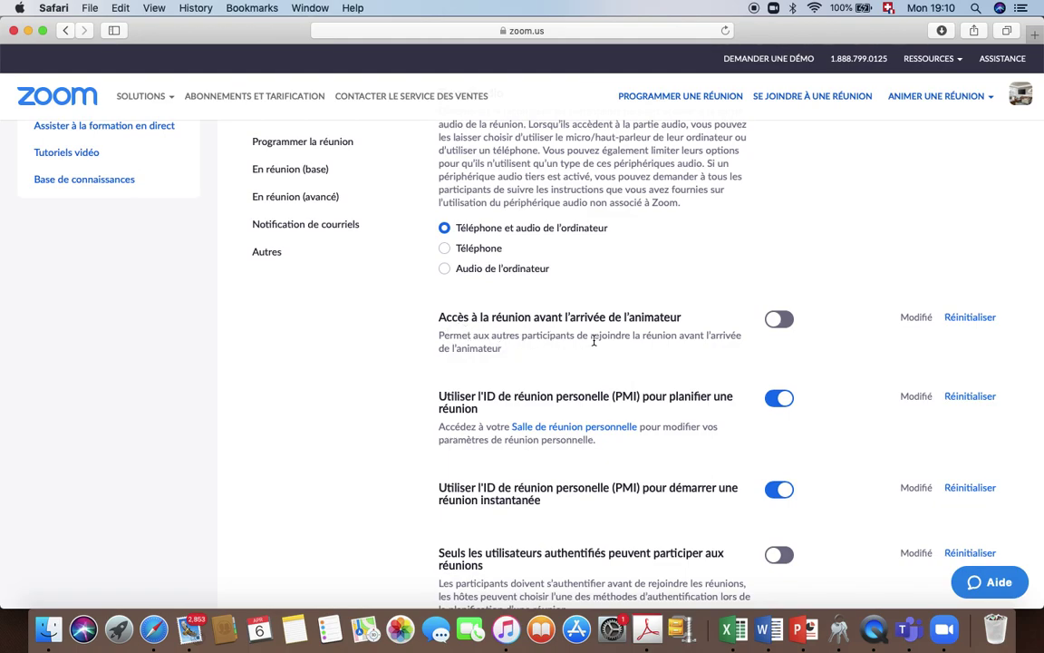
{"action": "left_click", "coordinate": [787, 321]}
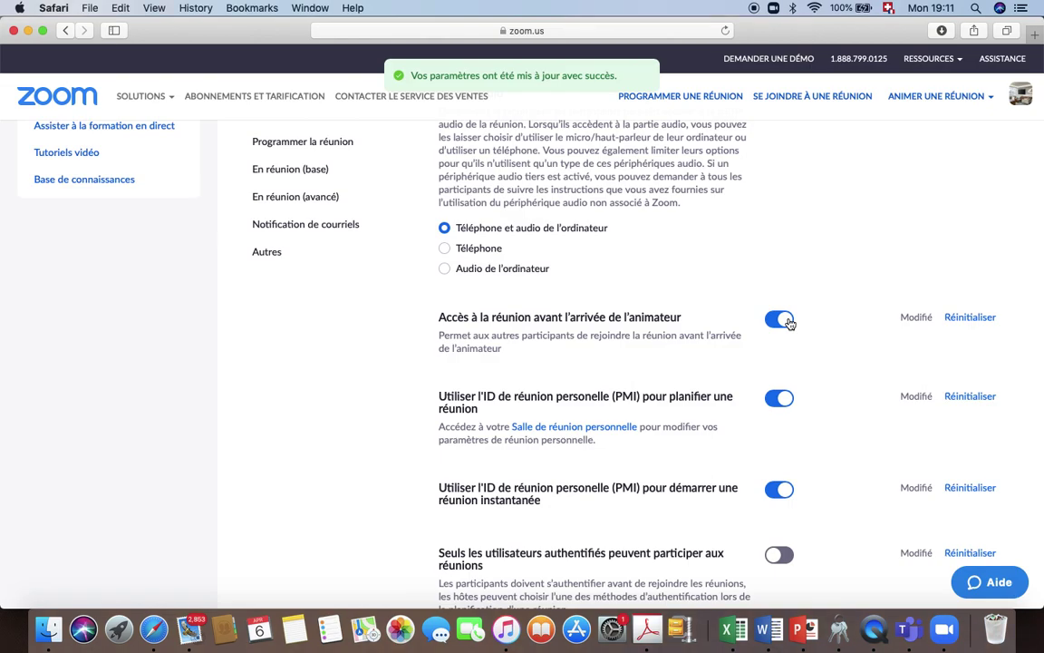
{"action": "left_click", "coordinate": [779, 322]}
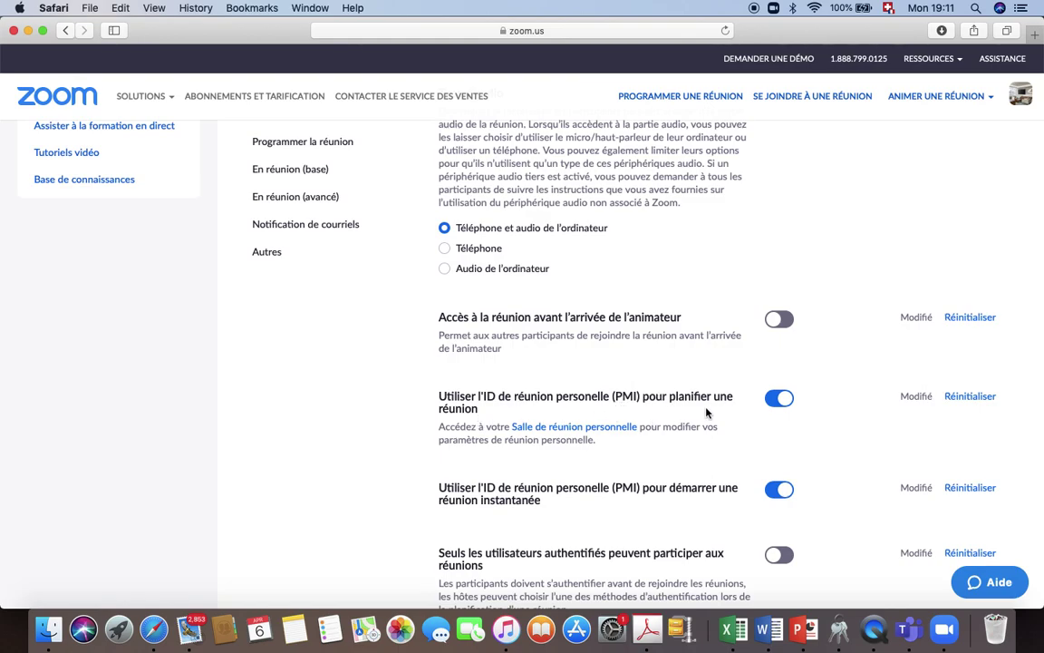
- Disable using the personal meeting ID (PMI) for both scheduled and instant meetings, accepting the dependent-settings change
{"action": "left_click", "coordinate": [773, 399]}
{"action": "left_click", "coordinate": [776, 492]}
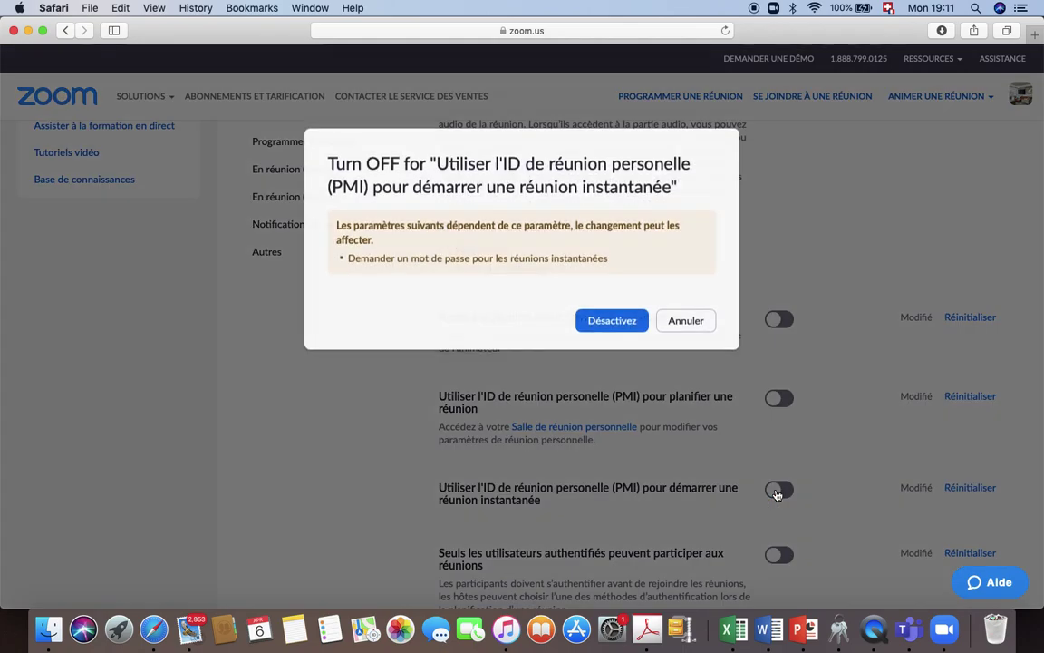
{"action": "left_click", "coordinate": [612, 322]}
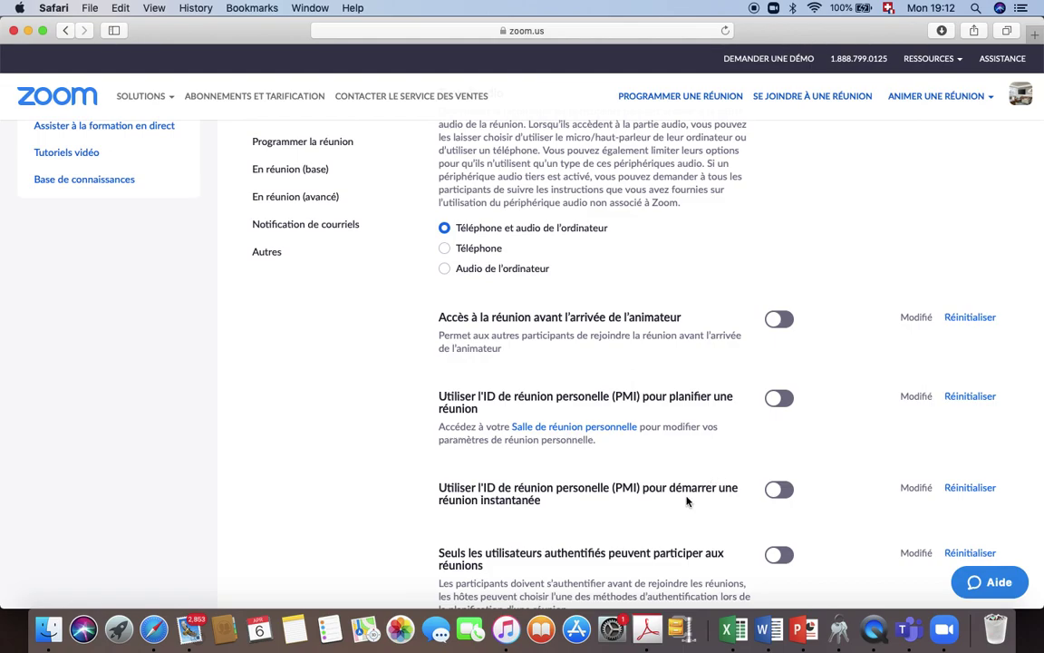
- Enable requiring a password when scheduling new meetings and for instant meetings
{"action": "scroll", "coordinate": [687, 497], "scroll_direction": "down", "scroll_amount": 2}
{"action": "scroll", "coordinate": [687, 500], "scroll_direction": "down", "scroll_amount": 5}
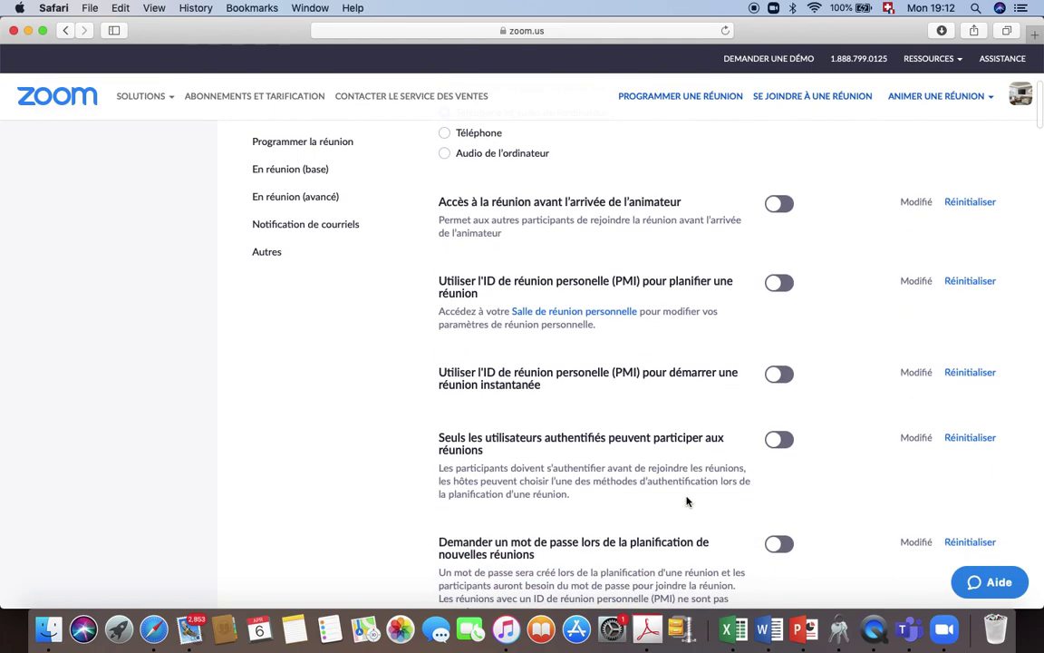
{"action": "scroll", "coordinate": [687, 499], "scroll_direction": "down", "scroll_amount": 2}
{"action": "scroll", "coordinate": [687, 498], "scroll_direction": "down", "scroll_amount": 2}
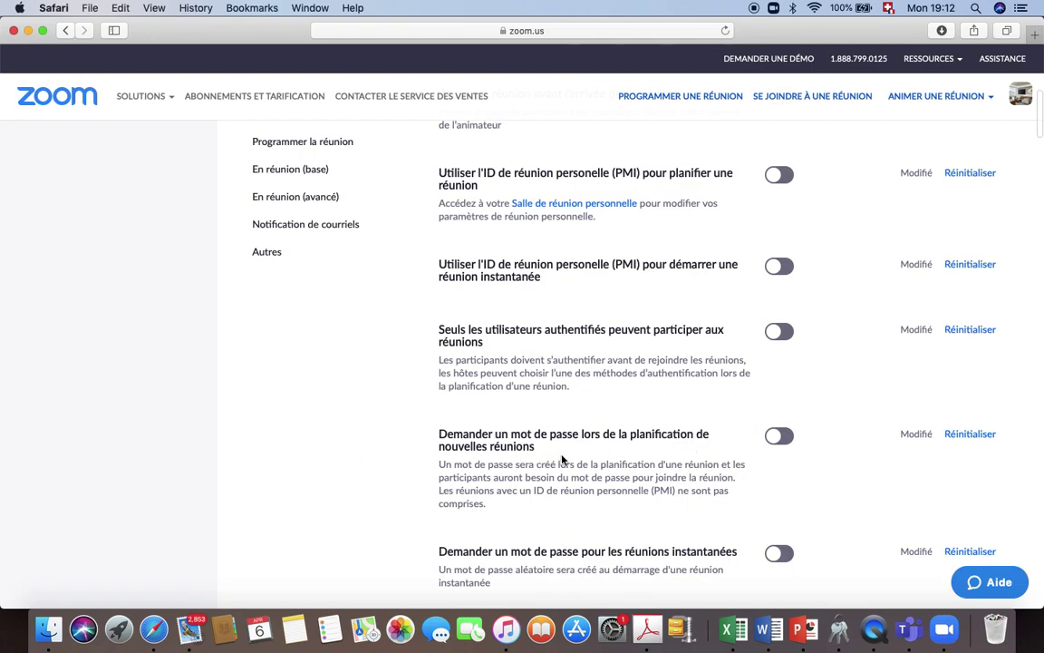
{"action": "left_click", "coordinate": [782, 437]}
{"action": "scroll", "coordinate": [741, 494], "scroll_direction": "down", "scroll_amount": 5}
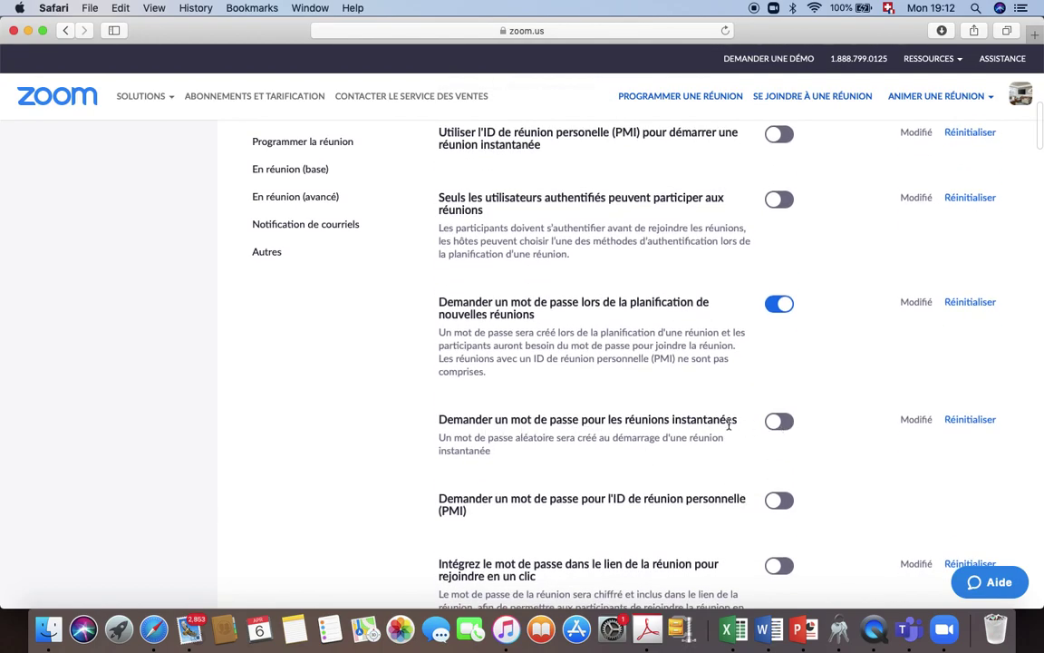
{"action": "left_click", "coordinate": [782, 422]}
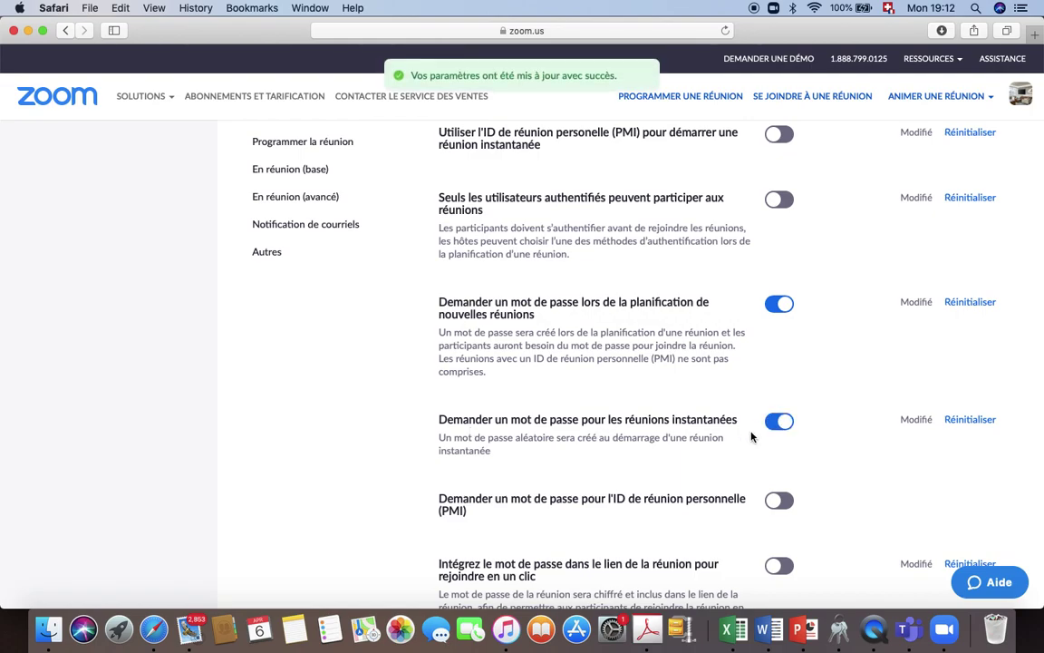
- Restrict who can share their screen to "Hôte seulement" in the basic in-meeting settings and save the change
{"action": "scroll", "coordinate": [684, 437], "scroll_direction": "down", "scroll_amount": 3}
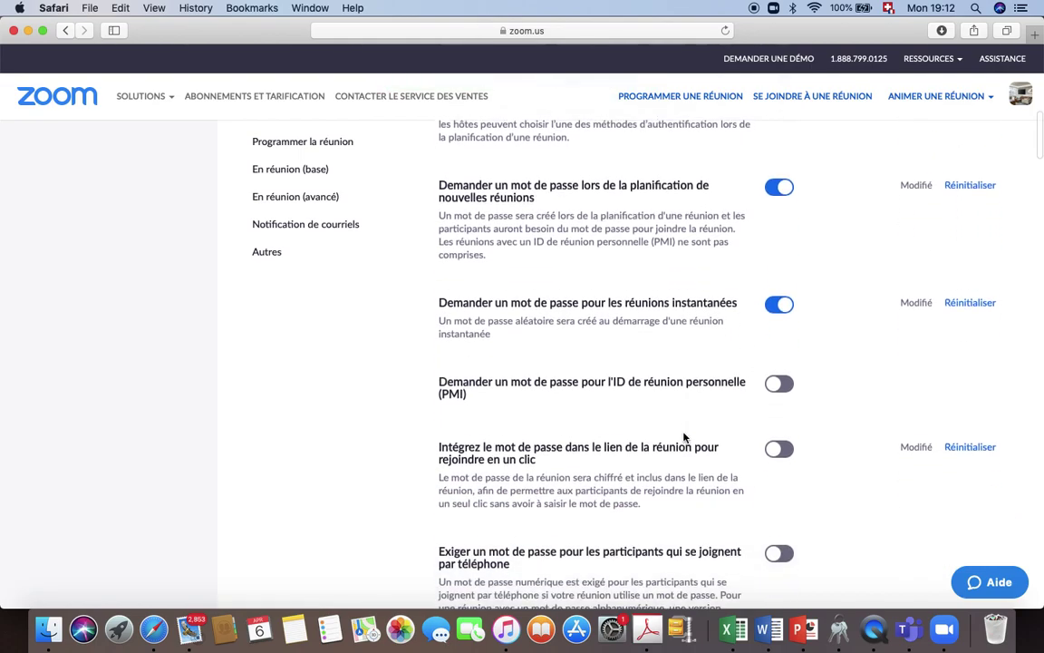
{"action": "scroll", "coordinate": [684, 437], "scroll_direction": "down", "scroll_amount": 1}
{"action": "scroll", "coordinate": [684, 437], "scroll_direction": "down", "scroll_amount": 1}
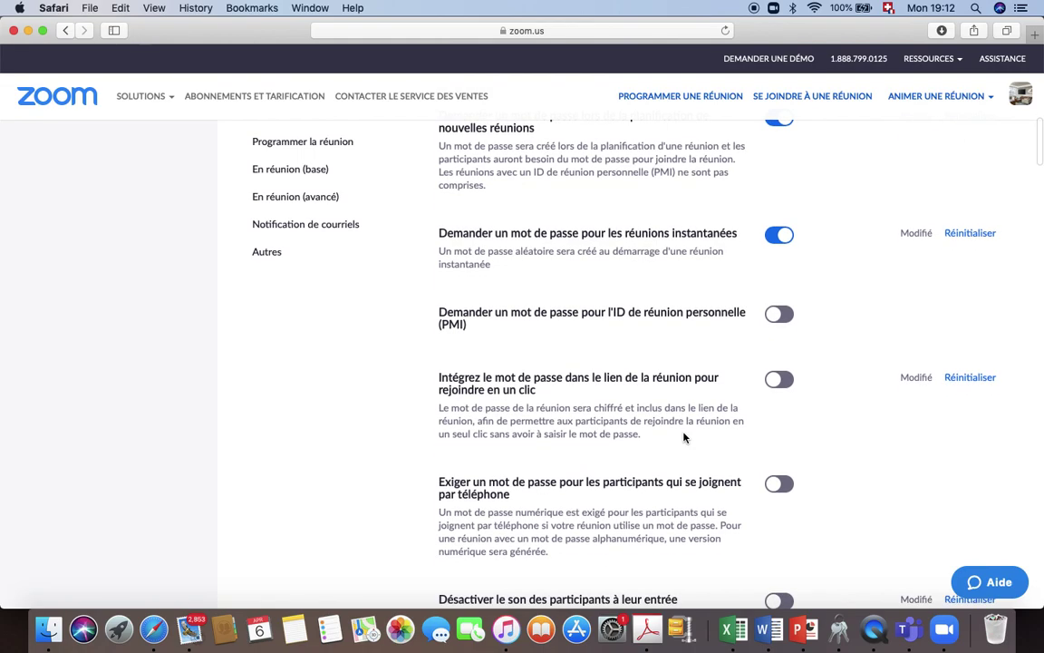
{"action": "scroll", "coordinate": [684, 436], "scroll_direction": "down", "scroll_amount": 2}
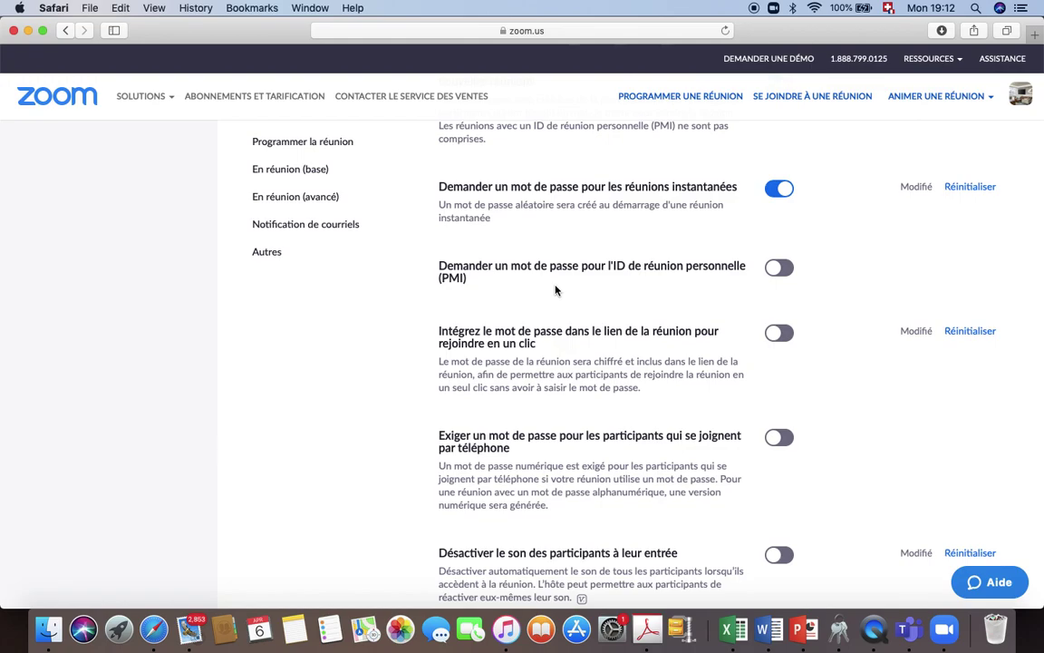
{"action": "scroll", "coordinate": [437, 331], "scroll_direction": "down", "scroll_amount": 3}
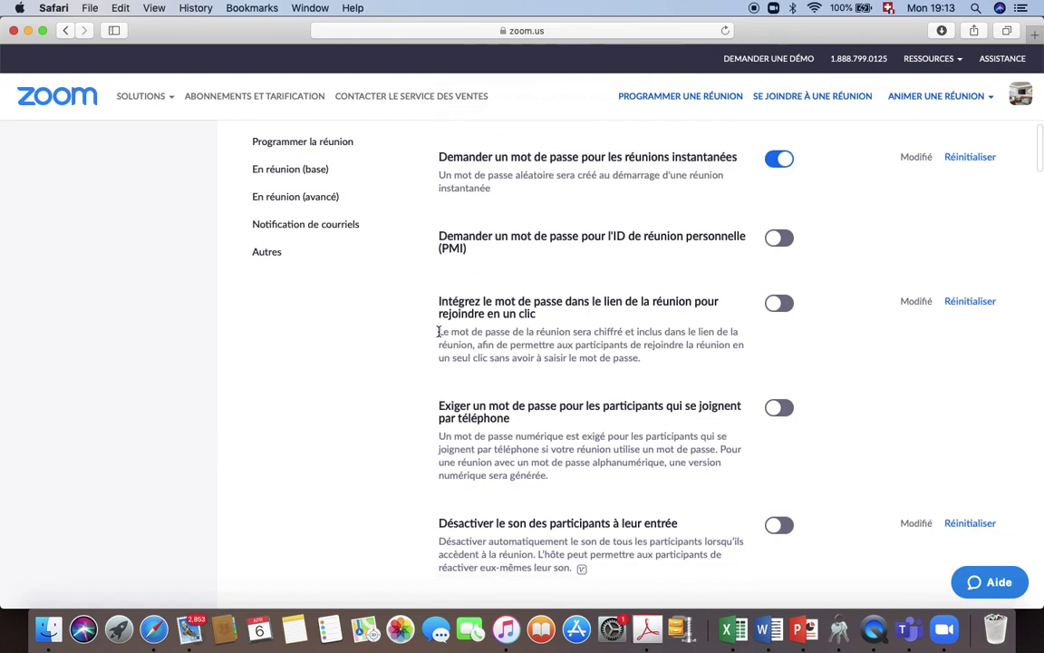
{"action": "scroll", "coordinate": [438, 331], "scroll_direction": "down", "scroll_amount": 6}
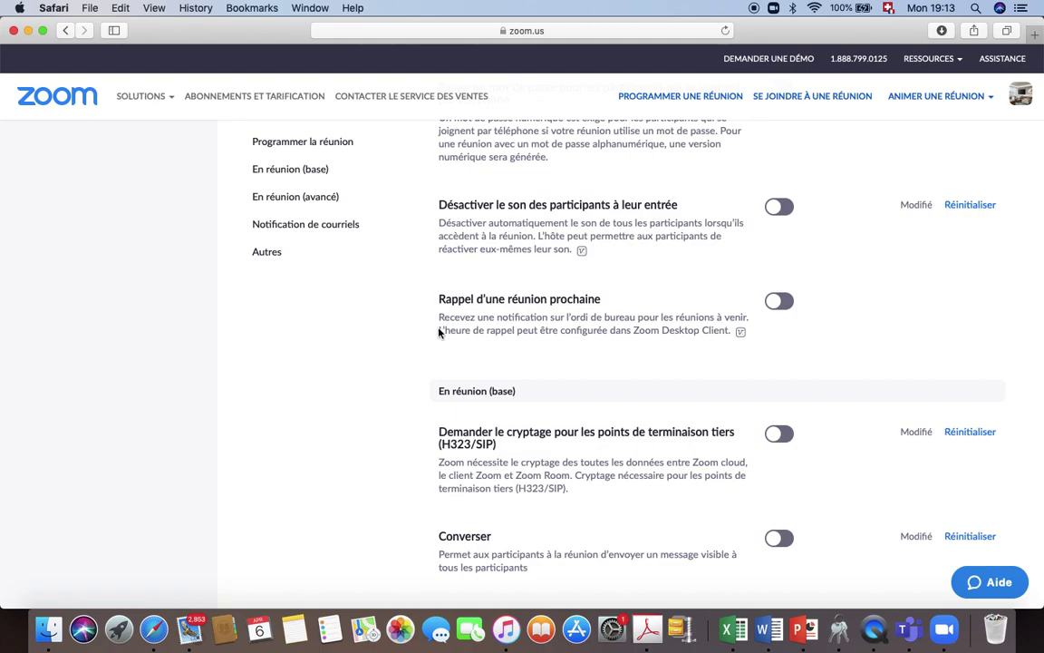
{"action": "scroll", "coordinate": [439, 332], "scroll_direction": "down", "scroll_amount": 5}
{"action": "scroll", "coordinate": [439, 331], "scroll_direction": "down", "scroll_amount": 5}
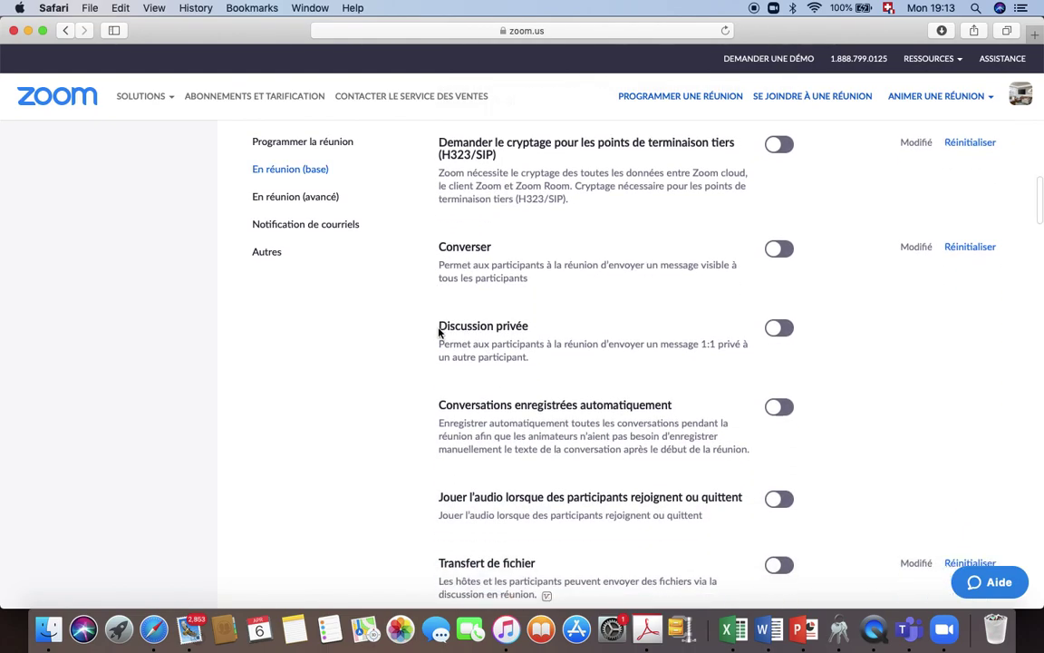
{"action": "scroll", "coordinate": [439, 332], "scroll_direction": "down", "scroll_amount": 8}
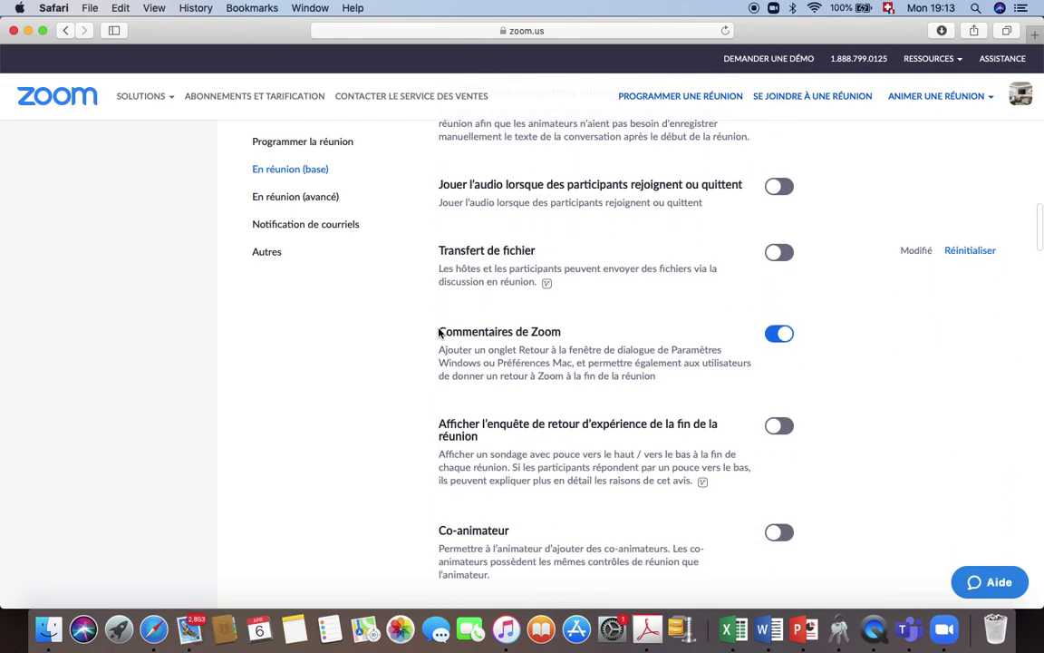
{"action": "scroll", "coordinate": [438, 332], "scroll_direction": "down", "scroll_amount": 4}
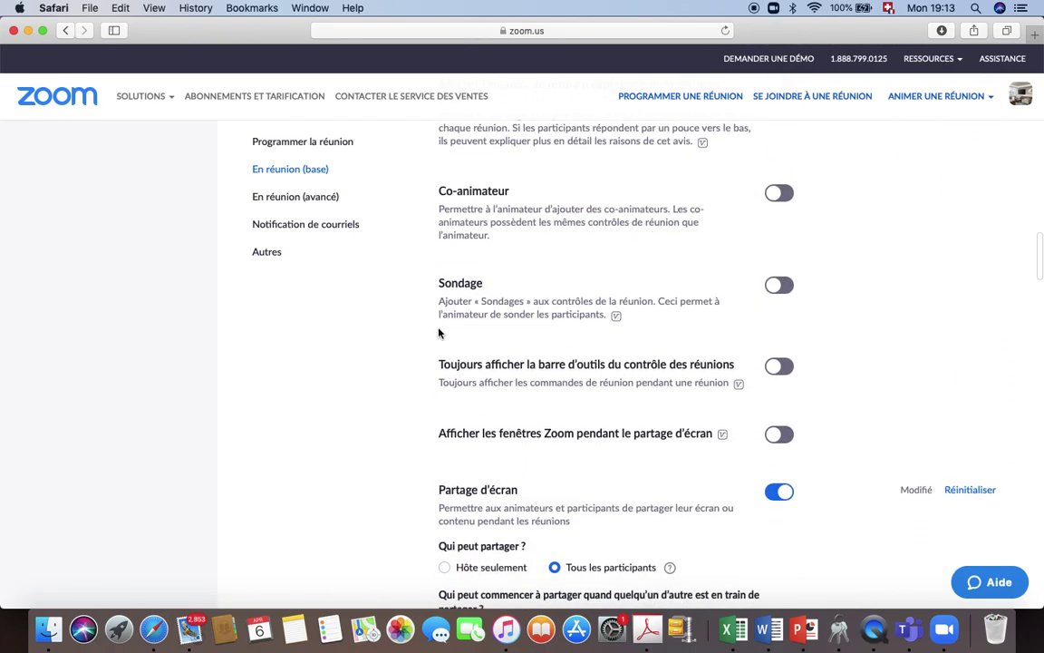
{"action": "scroll", "coordinate": [438, 332], "scroll_direction": "down", "scroll_amount": 1}
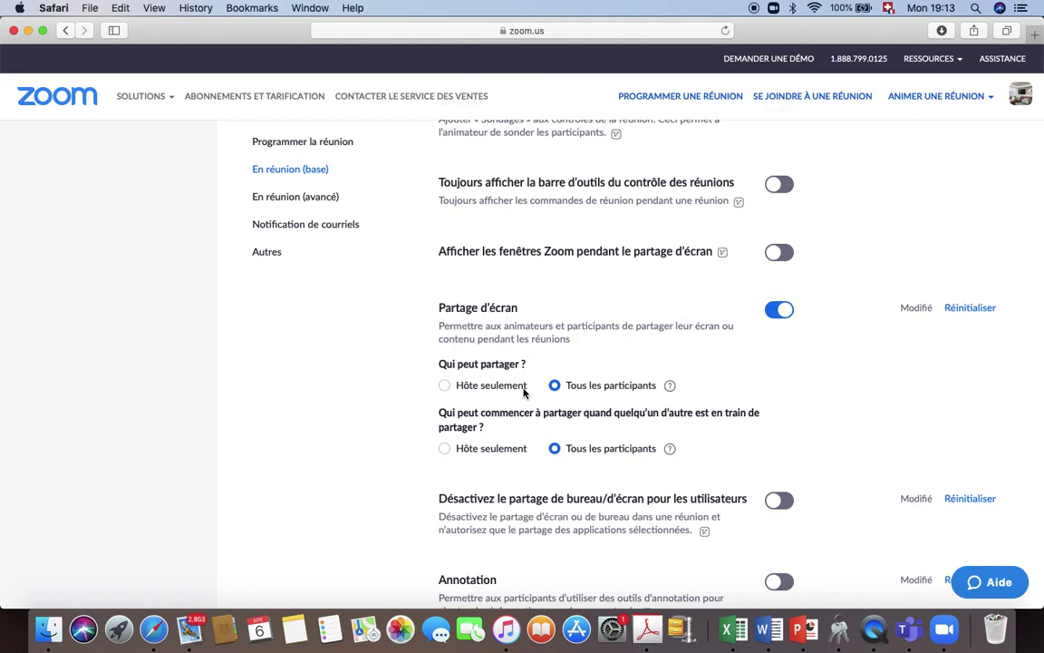
{"action": "left_click", "coordinate": [444, 387]}
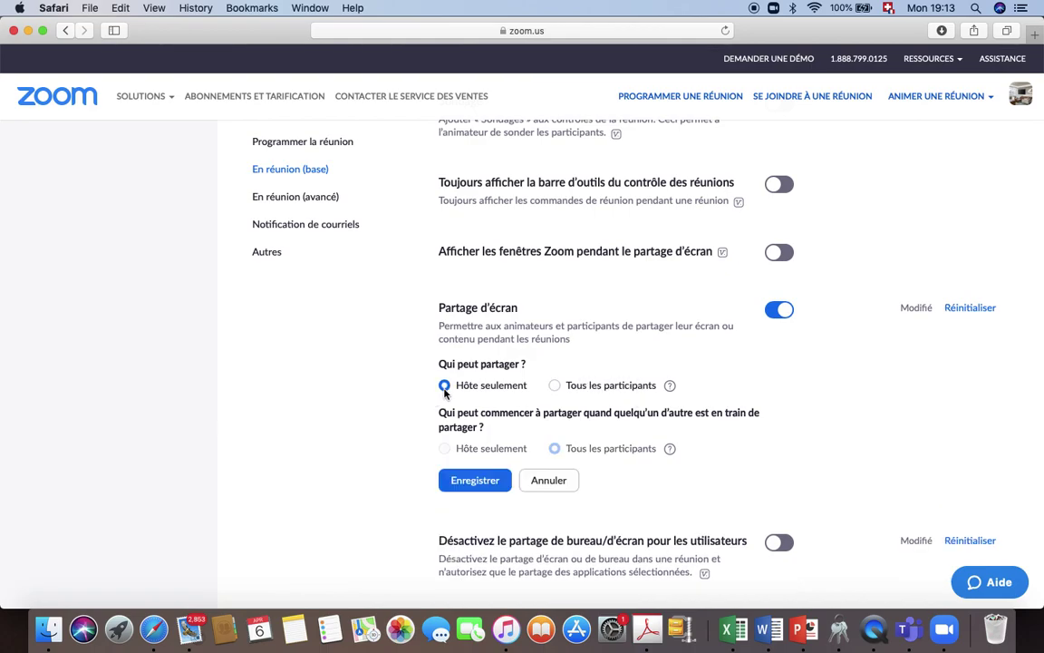
{"action": "left_click", "coordinate": [468, 482]}
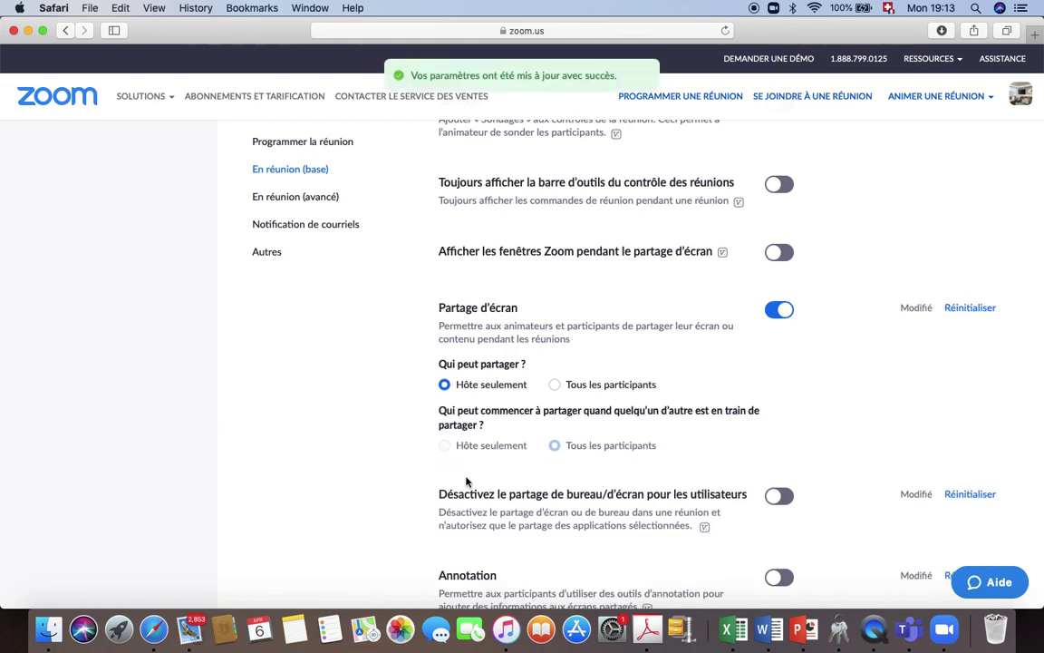
{"action": "scroll", "coordinate": [379, 433], "scroll_direction": "down", "scroll_amount": 10}
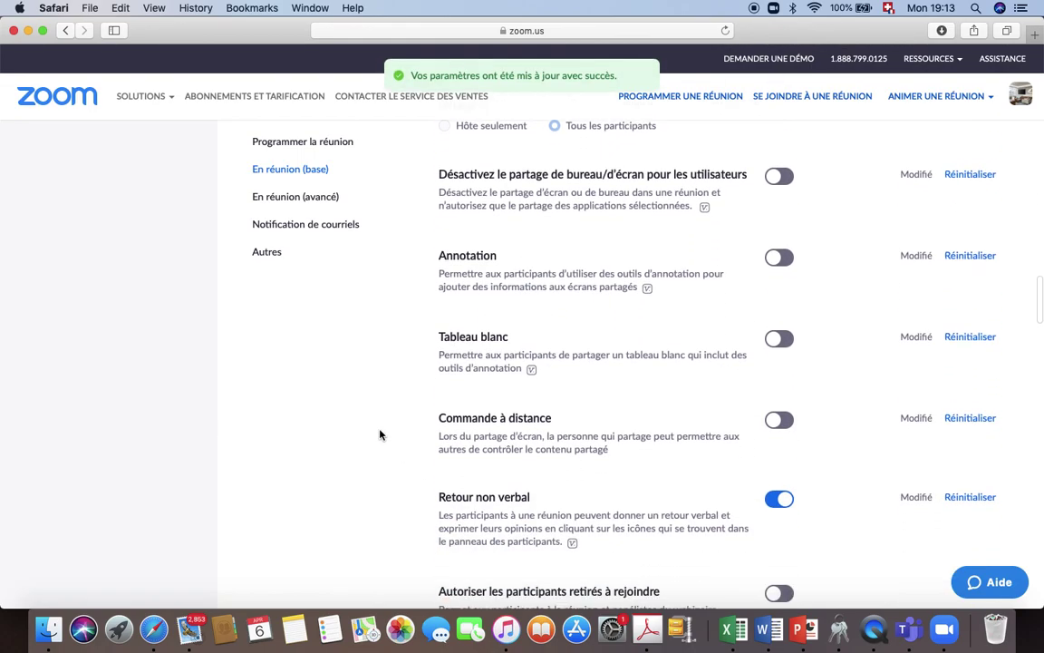
{"action": "scroll", "coordinate": [380, 435], "scroll_direction": "down", "scroll_amount": 7}
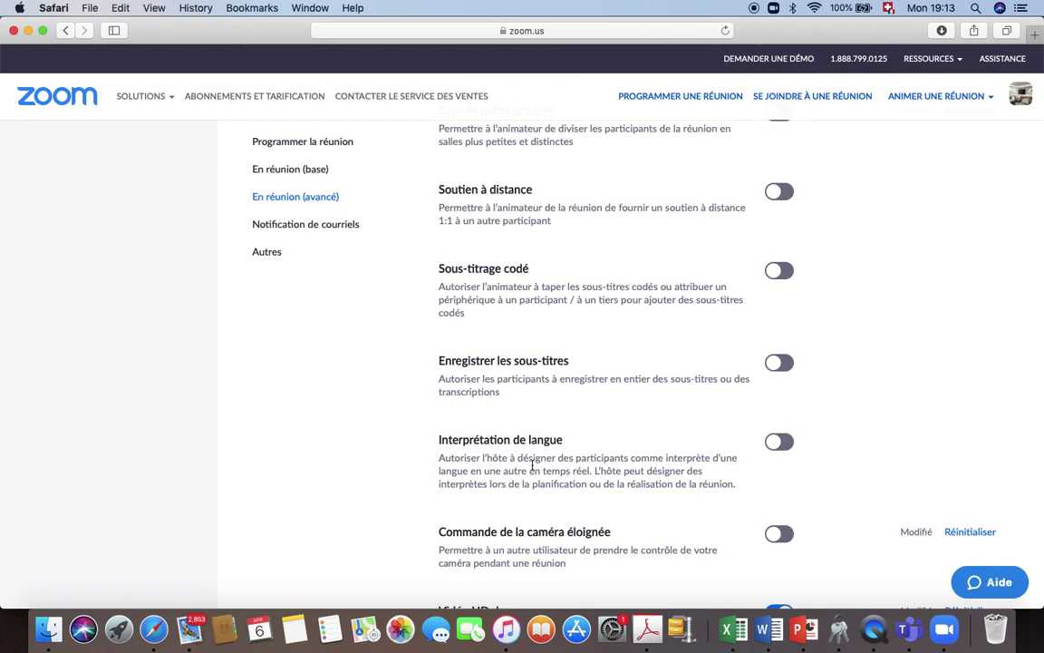
{"action": "scroll", "coordinate": [401, 317], "scroll_direction": "up", "scroll_amount": 1}
{"action": "scroll", "coordinate": [400, 317], "scroll_direction": "up", "scroll_amount": 20}
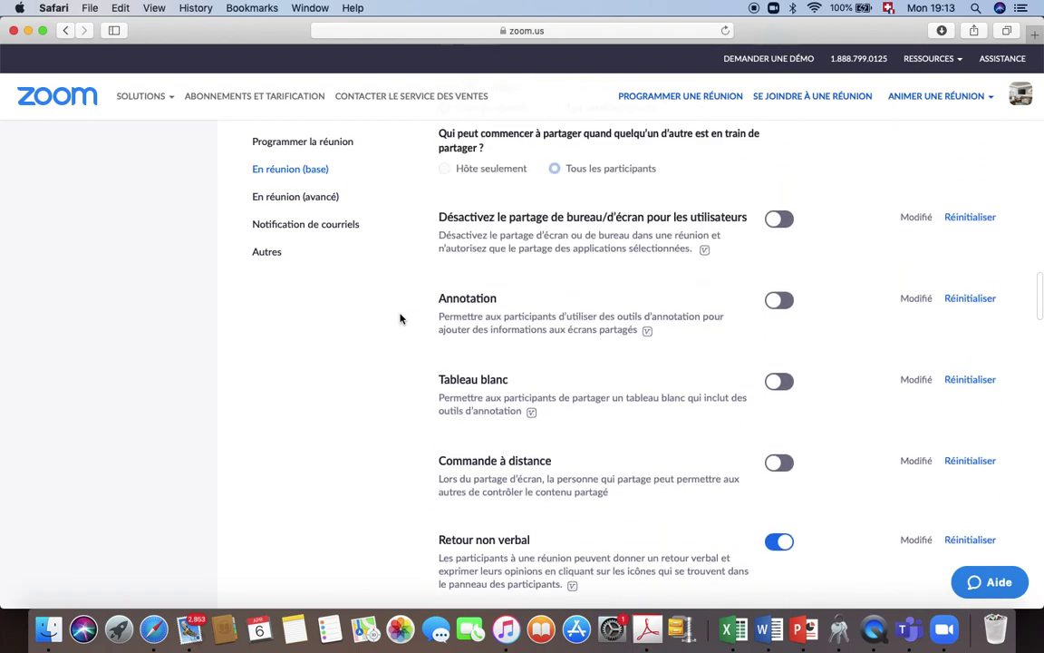
{"action": "scroll", "coordinate": [401, 317], "scroll_direction": "up", "scroll_amount": 3}
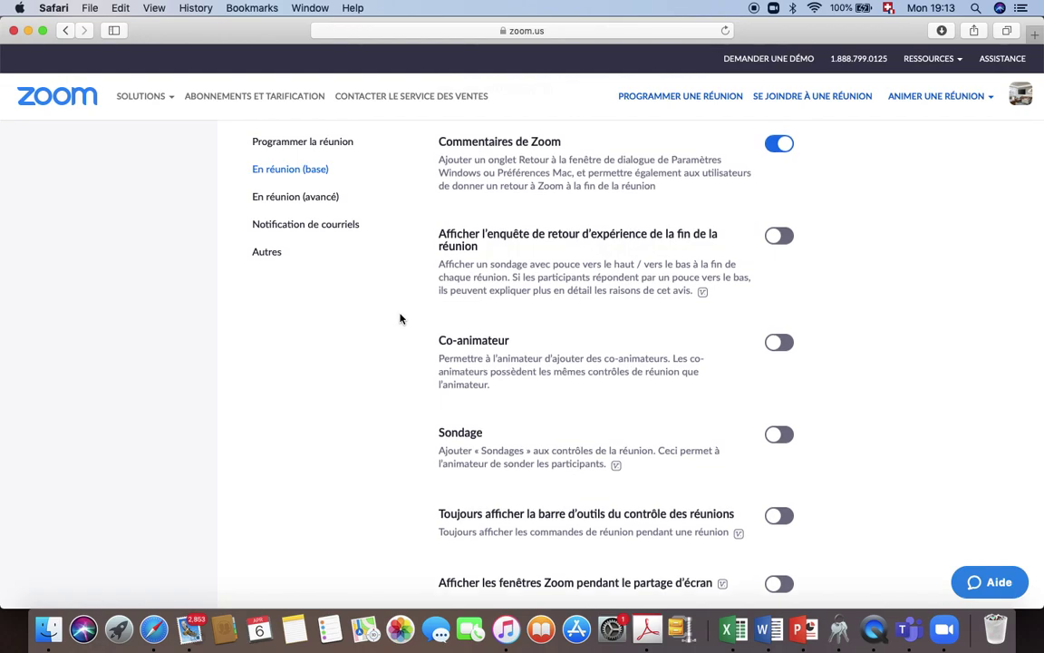
{"action": "scroll", "coordinate": [401, 318], "scroll_direction": "down", "scroll_amount": 1}
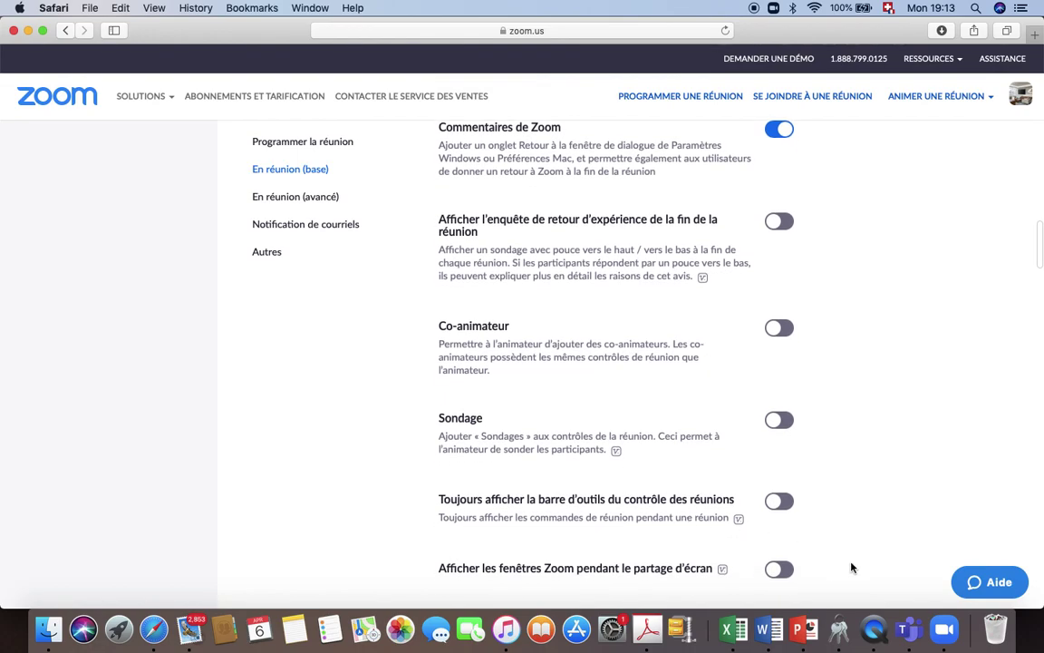
- Switch to the running Zoom meeting and lock it from the participant management options, accepting that no new attendees can join
{"action": "left_click", "coordinate": [943, 626]}
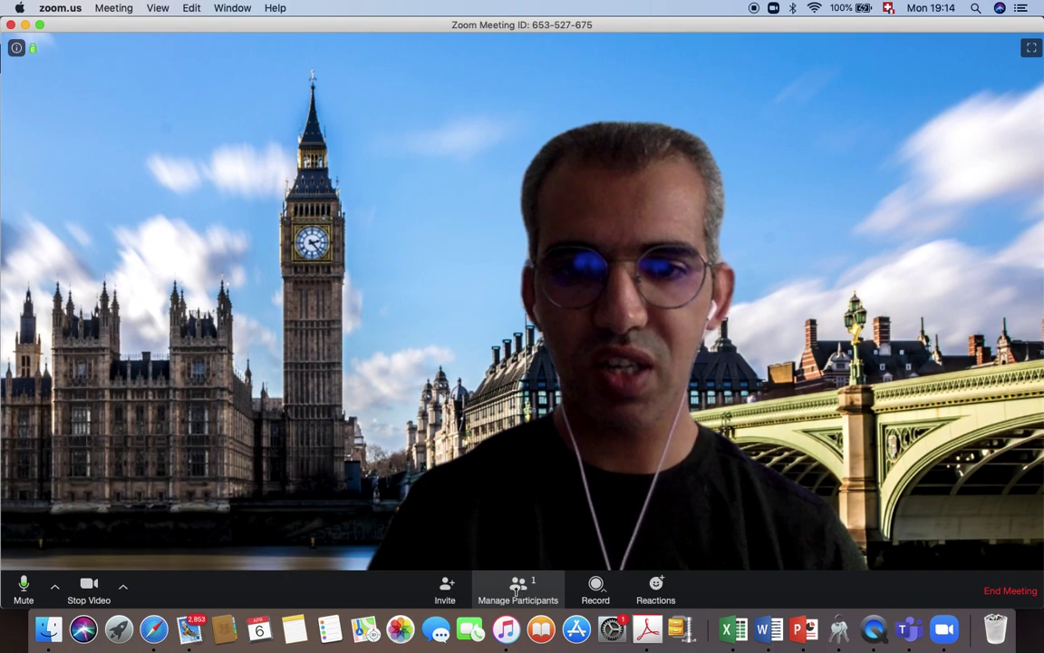
{"action": "left_click", "coordinate": [517, 591]}
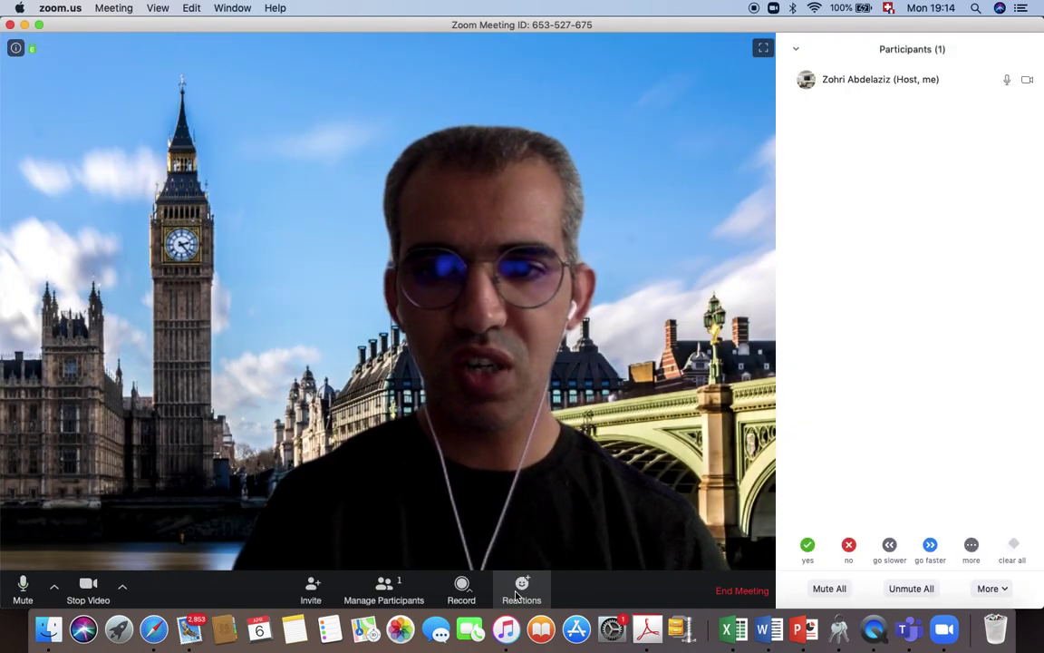
{"action": "left_click", "coordinate": [997, 594]}
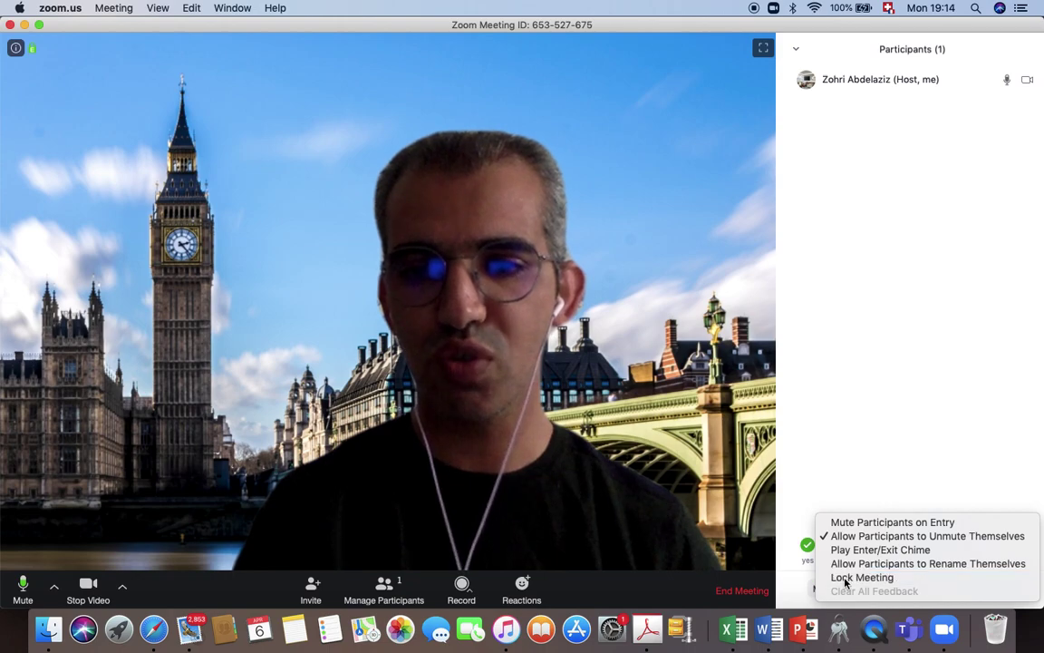
{"action": "left_click", "coordinate": [844, 578]}
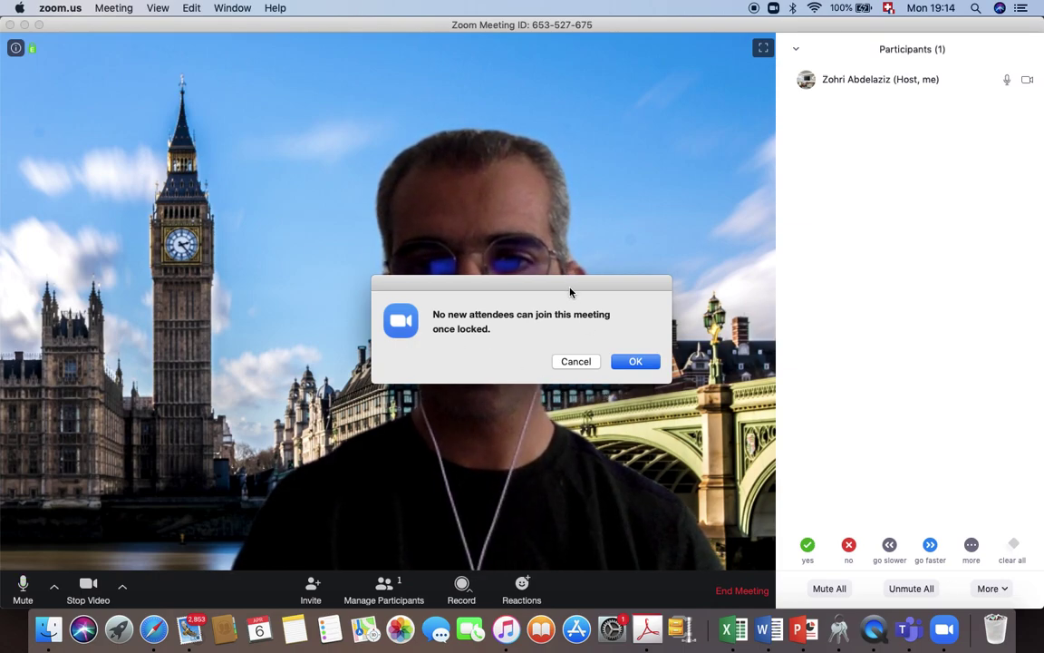
{"action": "left_click_drag", "start_coordinate": [571, 291], "coordinate": [185, 173]}
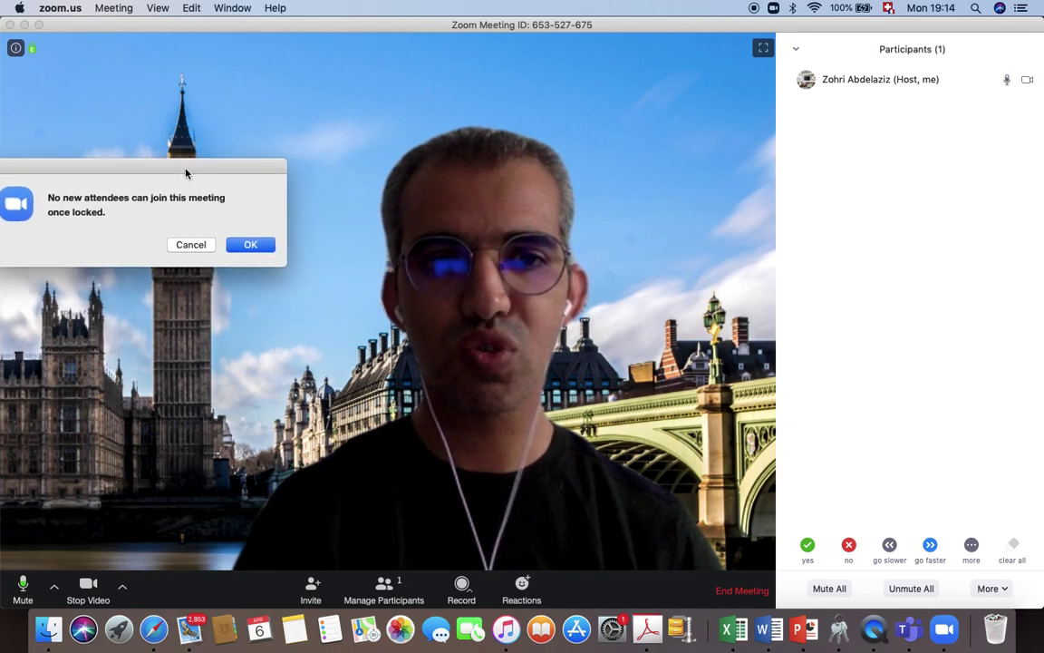
{"action": "left_click", "coordinate": [245, 250]}
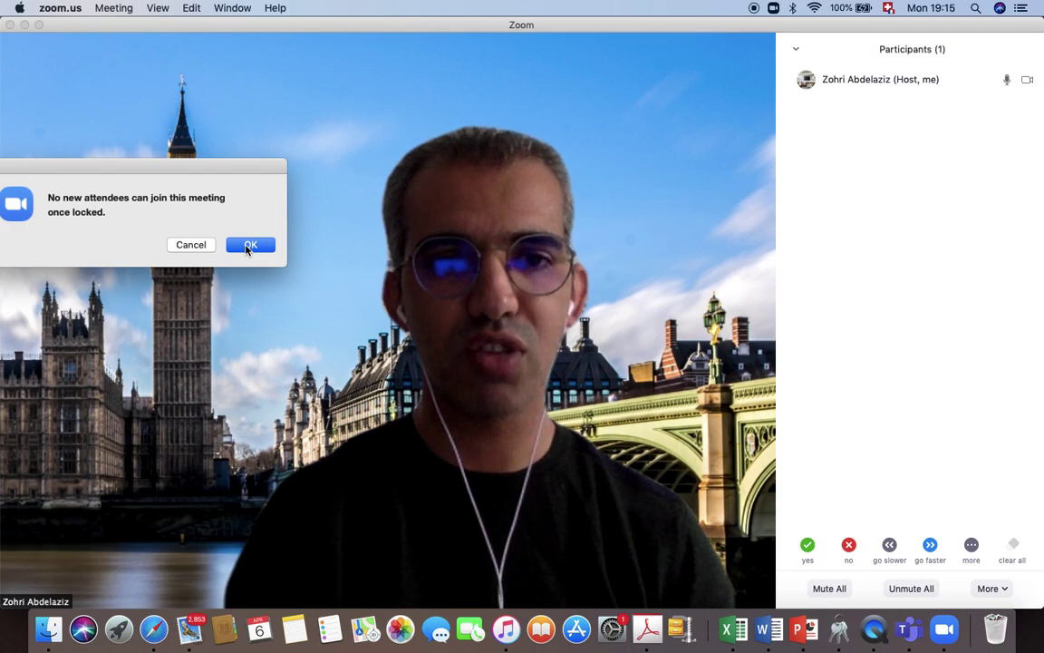
{"action": "left_click", "coordinate": [246, 247]}
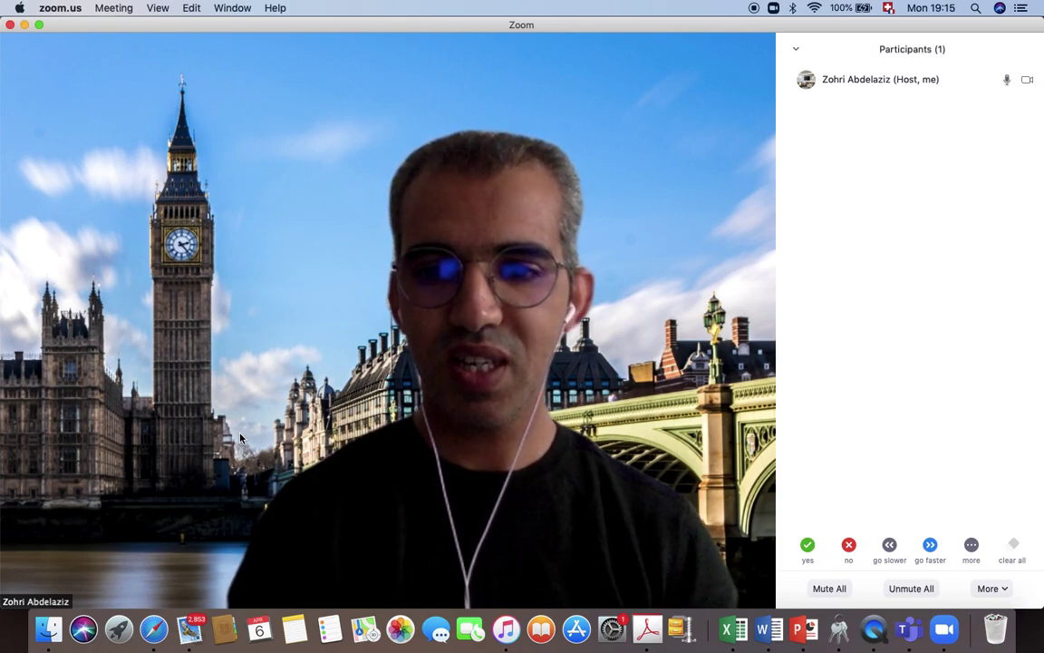
{"action": "mouse_move", "coordinate": [322, 467]}
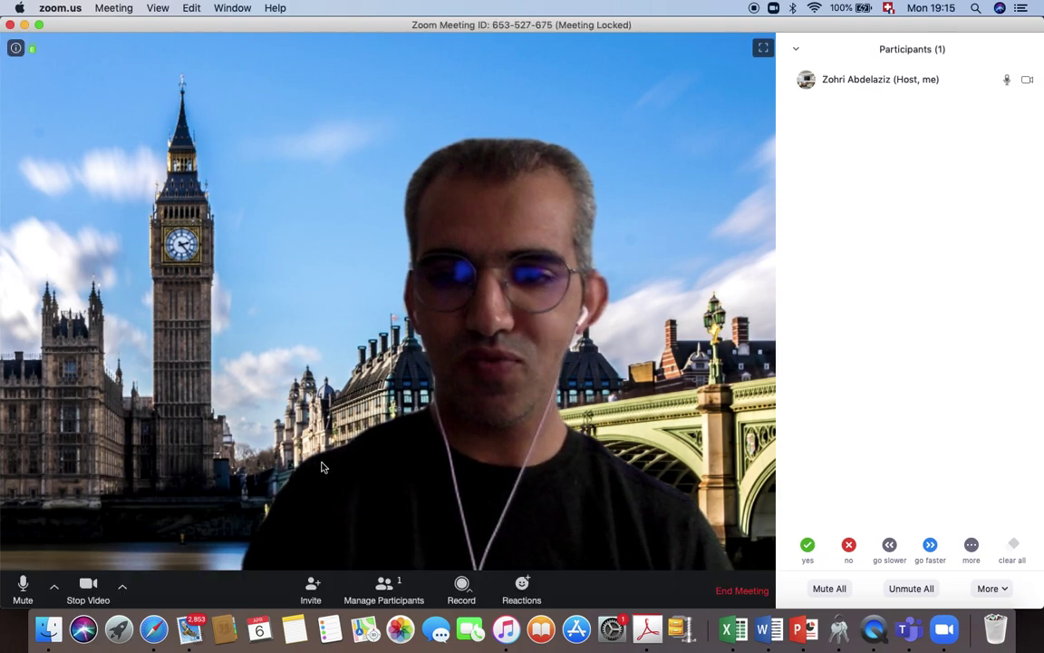
- Switch to Microsoft Teams and check the list of added apps for Zoom
{"action": "left_click", "coordinate": [909, 628]}
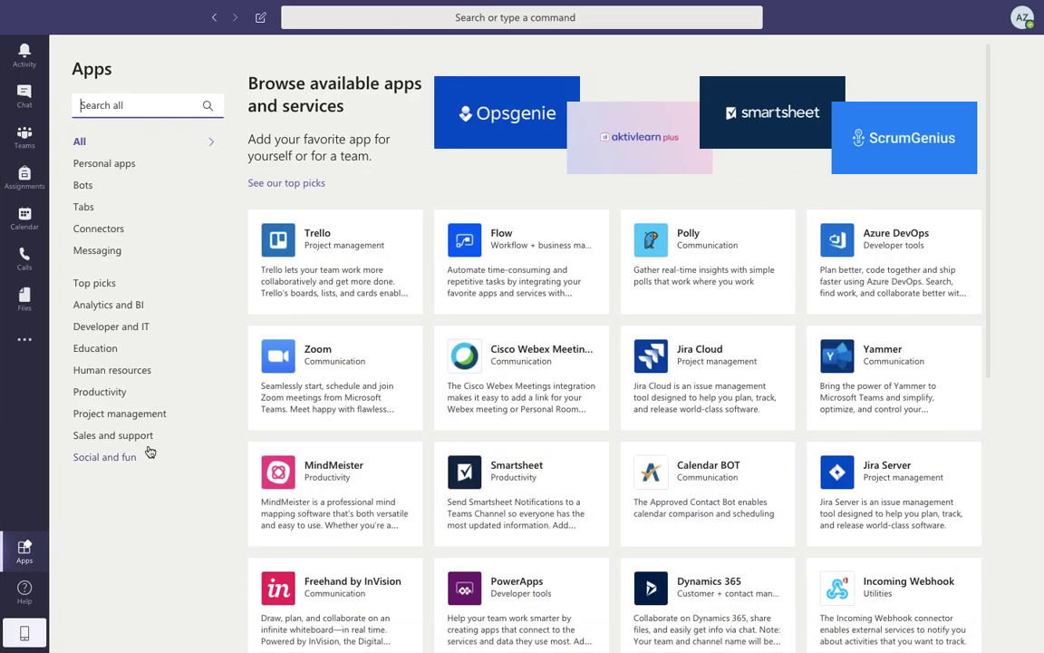
{"action": "left_click", "coordinate": [26, 346]}
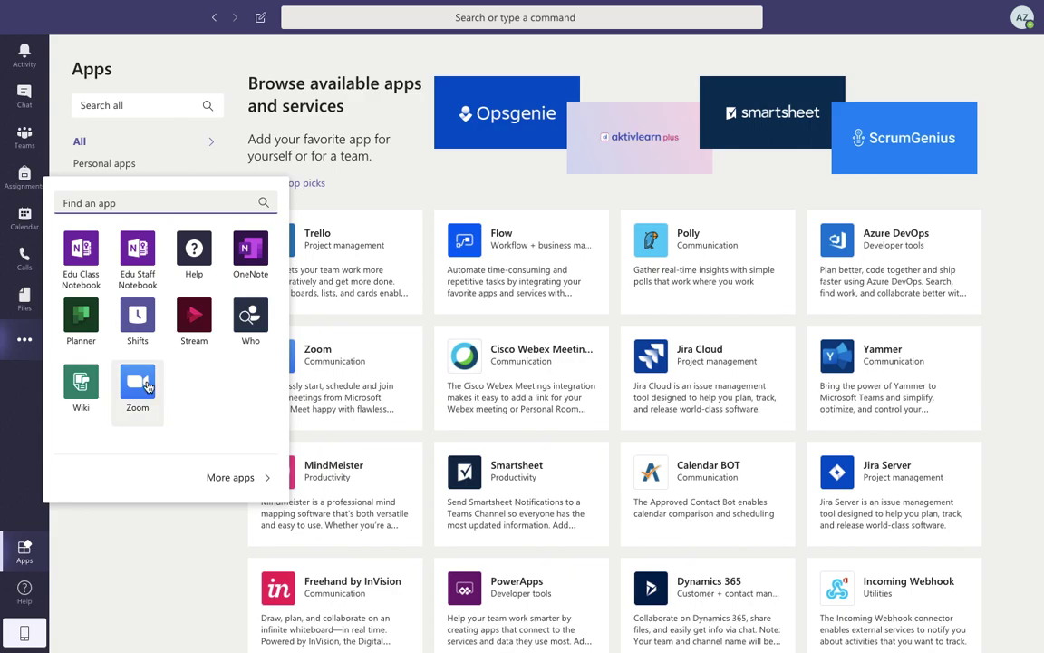
{"action": "left_click", "coordinate": [181, 145]}
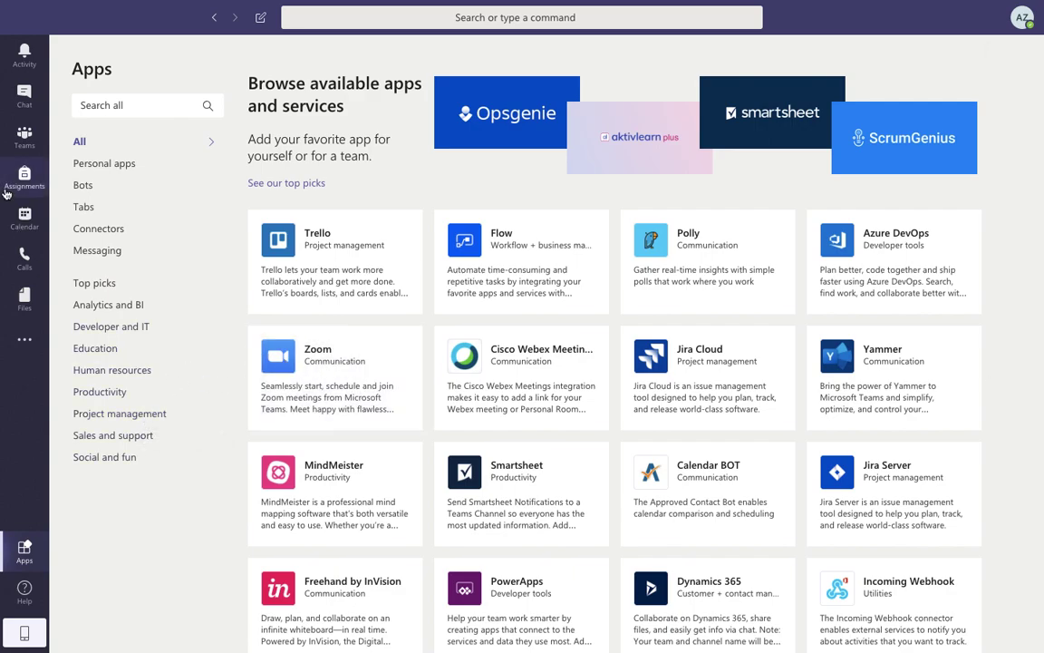
- Open the form for scheduling a Zoom meeting from the General channel of the ENCG S4 Business English team
{"action": "left_click", "coordinate": [25, 134]}
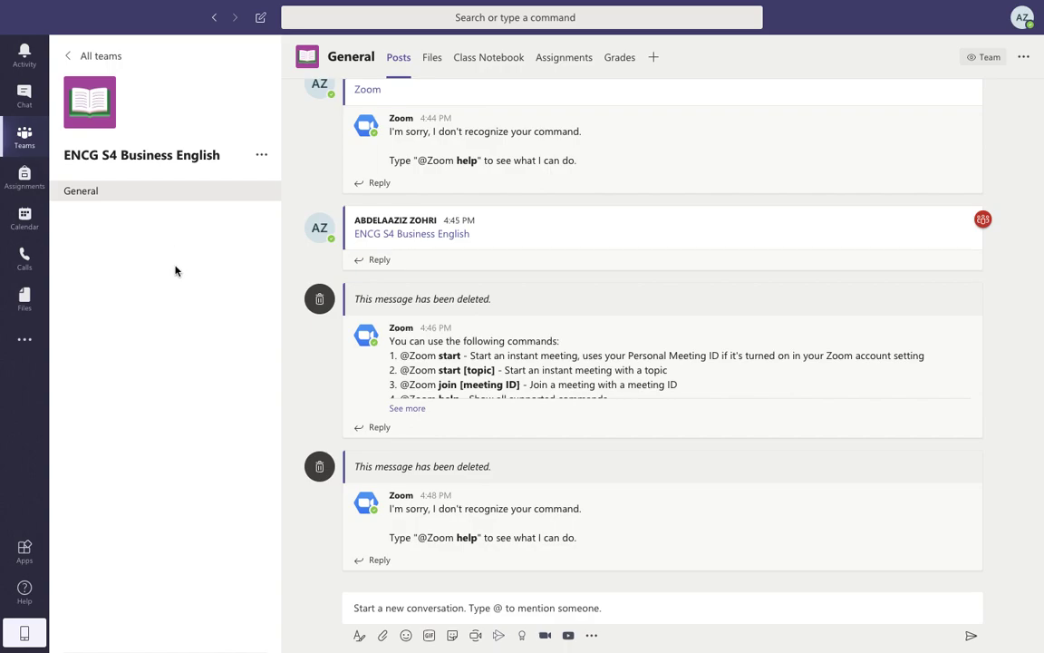
{"action": "left_click", "coordinate": [545, 635]}
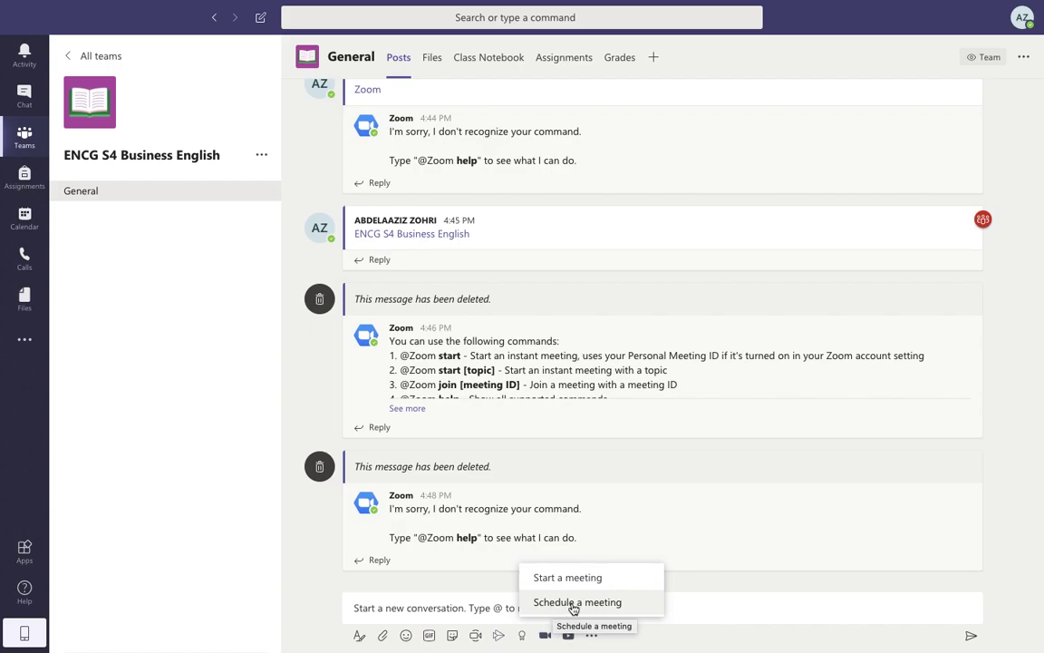
{"action": "left_click", "coordinate": [573, 602]}
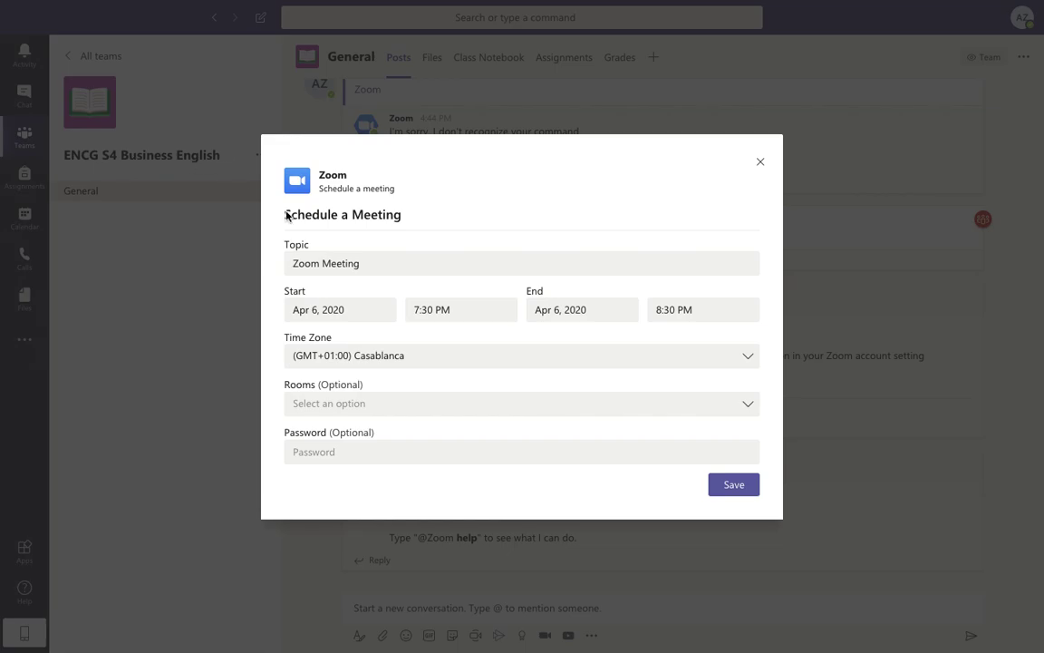
- Set the Zoom meeting's start to May 4, 2020 at 8:30 PM
{"action": "left_click", "coordinate": [336, 309]}
{"action": "left_click", "coordinate": [490, 342]}
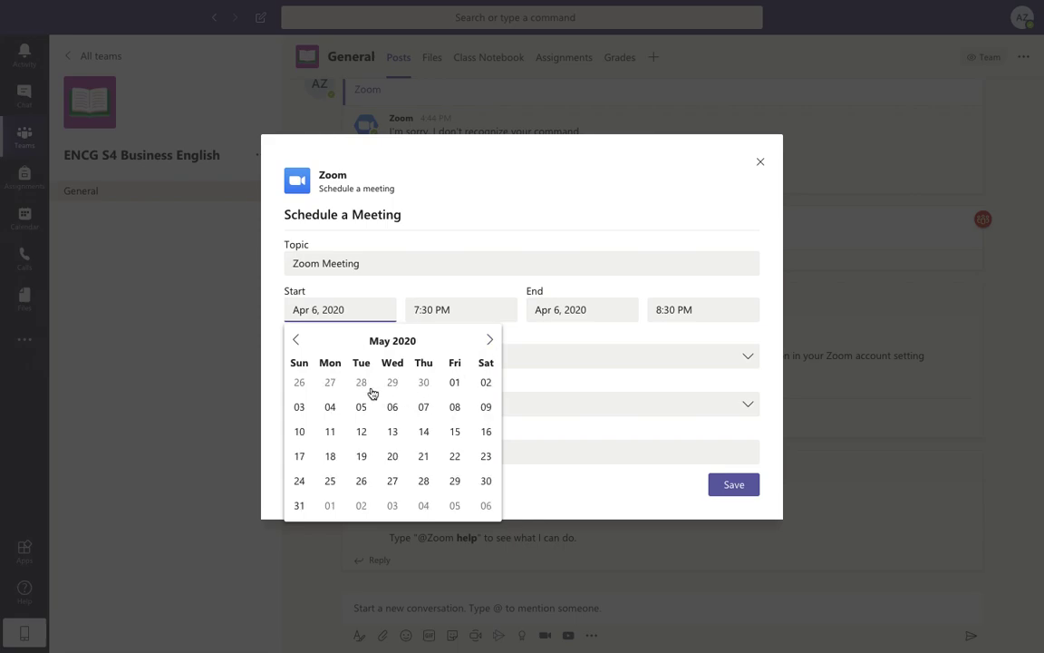
{"action": "left_click", "coordinate": [331, 409]}
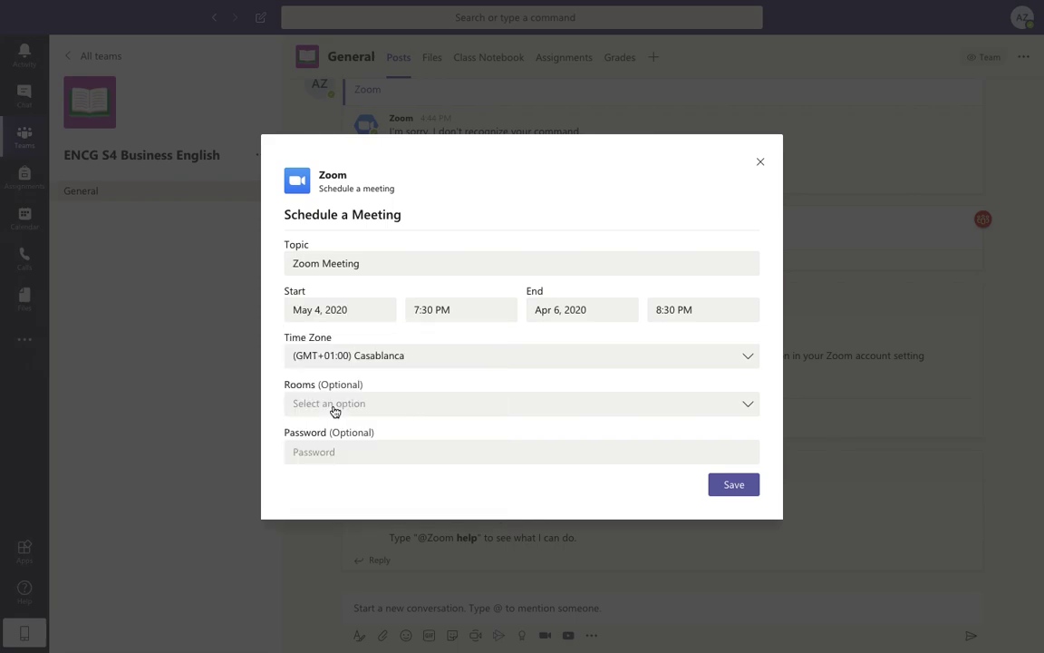
{"action": "left_click", "coordinate": [463, 312]}
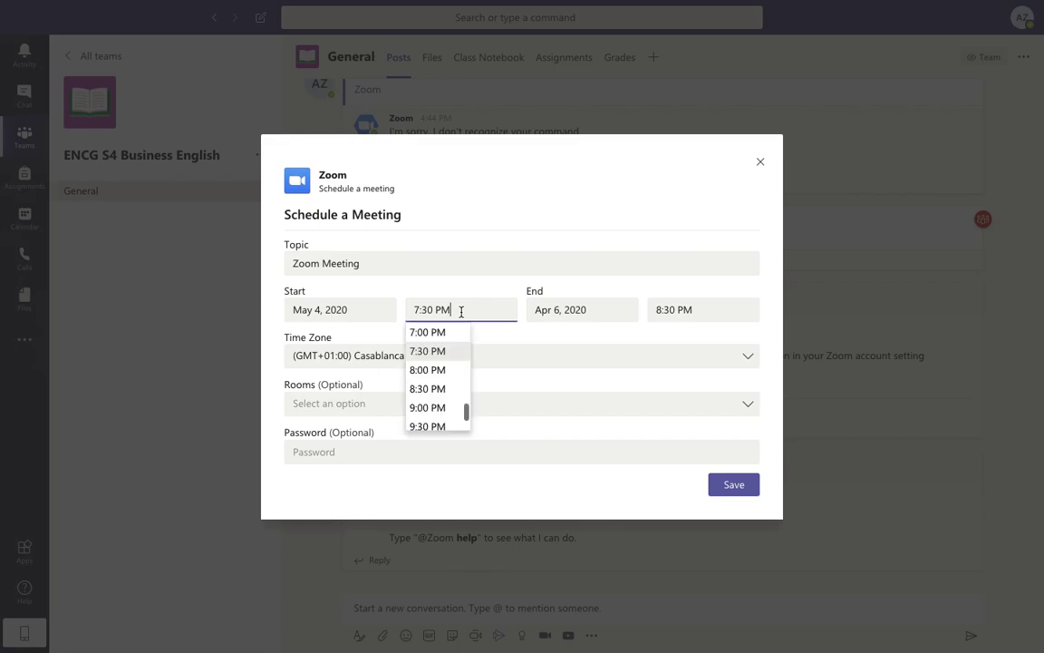
{"action": "left_click", "coordinate": [438, 390]}
- Set the meeting's end to May 4, 2020 at 10:30 PM and save it as a card in the channel's new conversation
{"action": "left_click", "coordinate": [676, 309]}
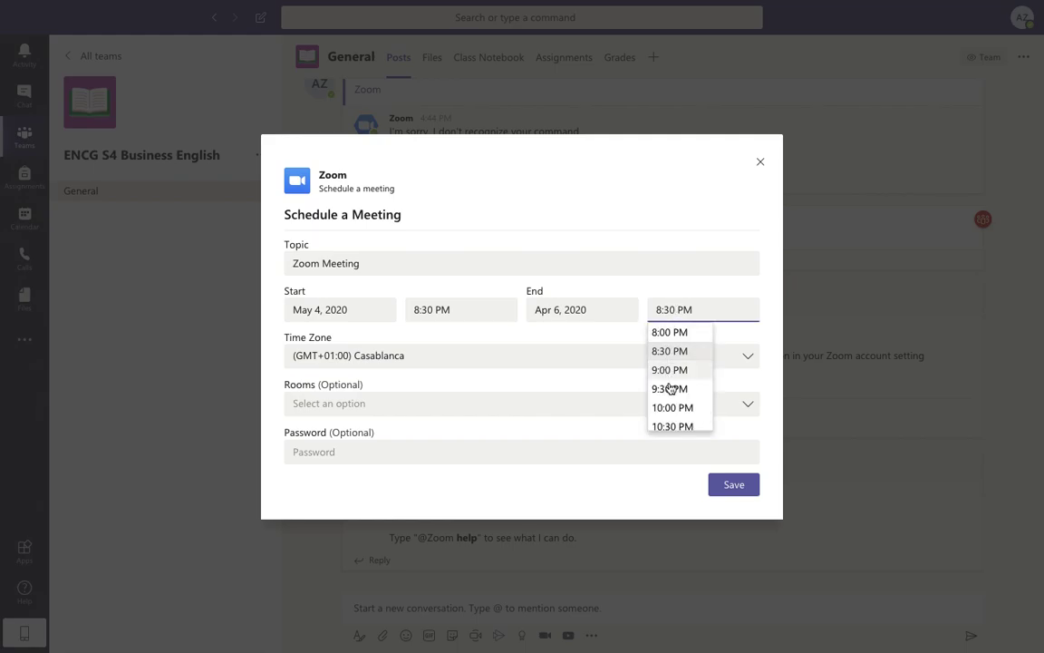
{"action": "left_click", "coordinate": [671, 424]}
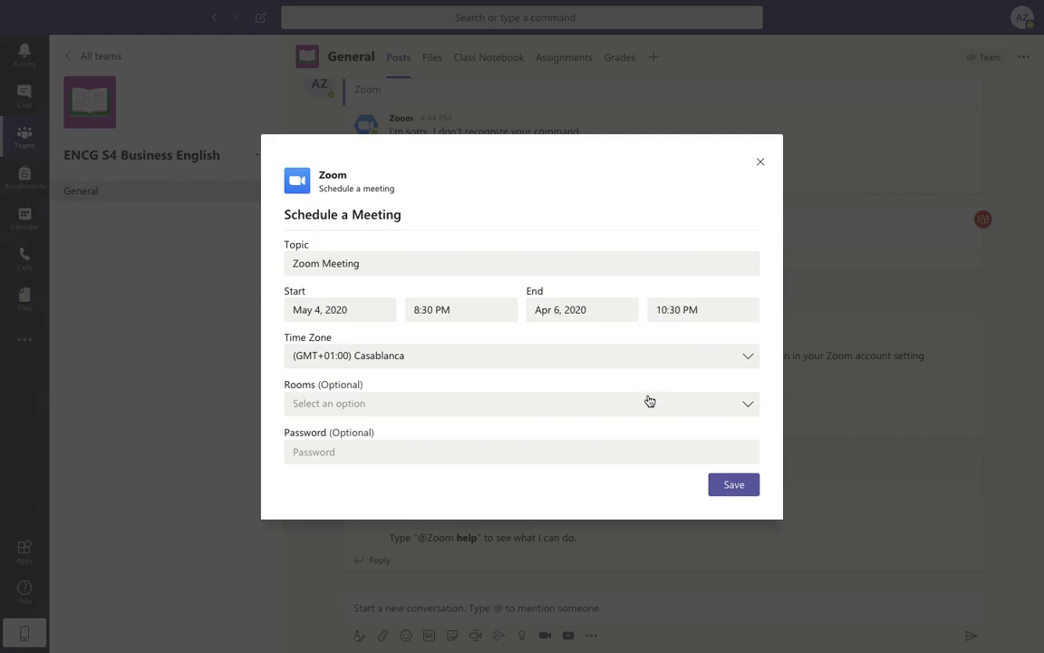
{"action": "left_click", "coordinate": [548, 312]}
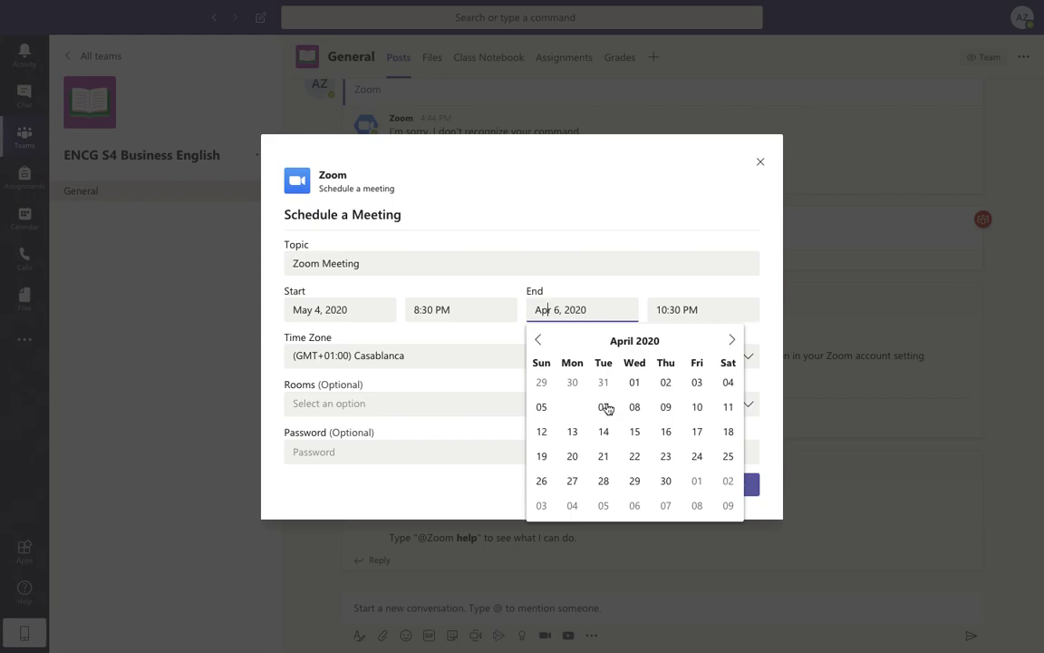
{"action": "left_click", "coordinate": [732, 342]}
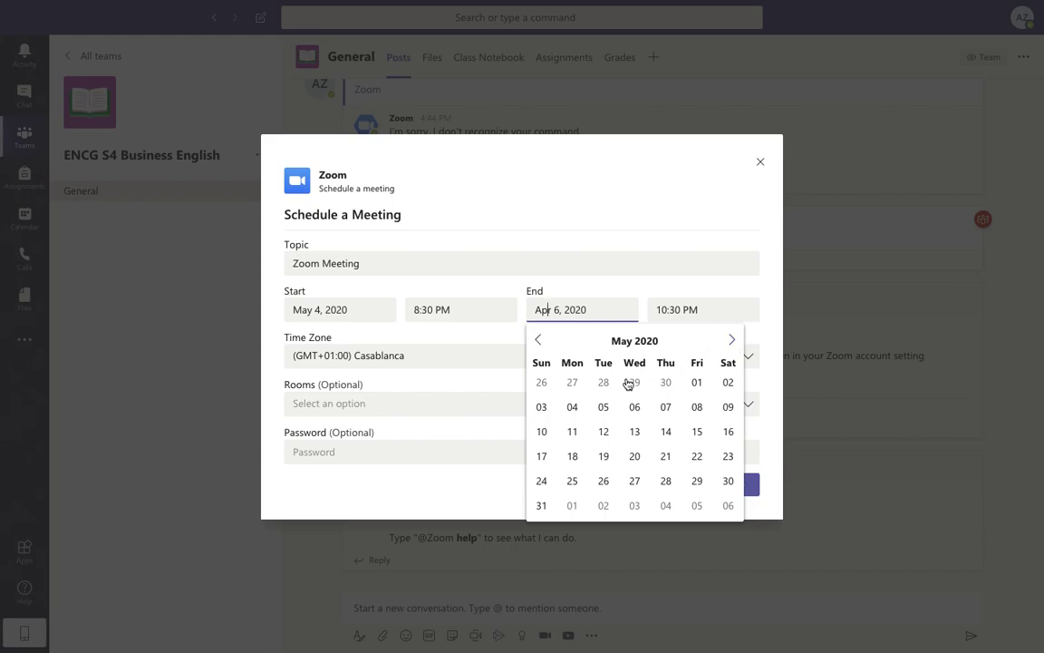
{"action": "left_click", "coordinate": [575, 408]}
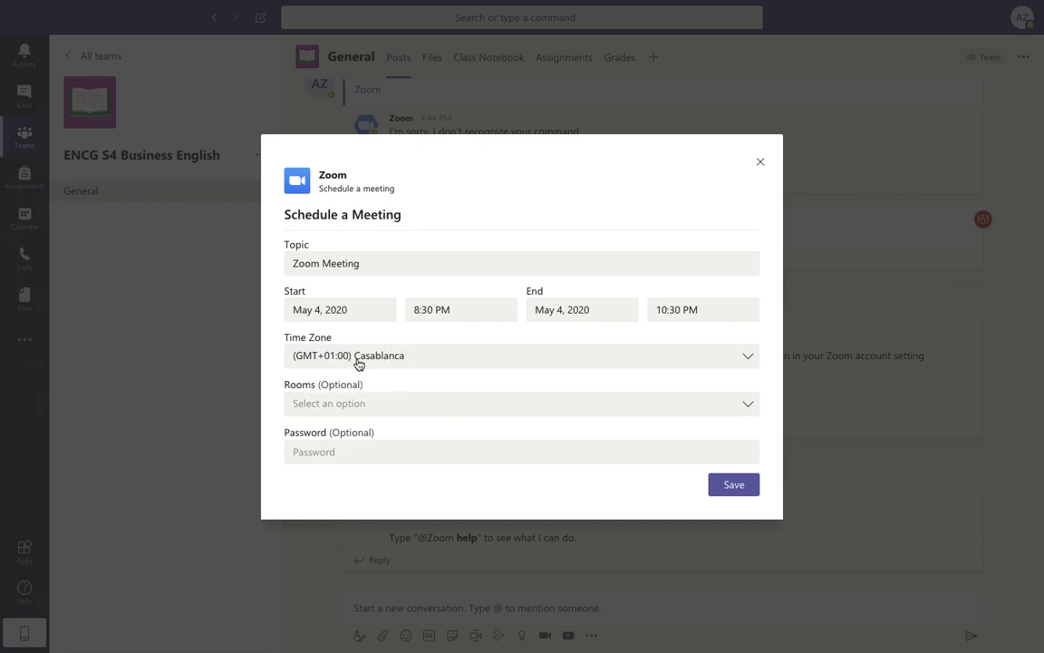
{"action": "left_click", "coordinate": [736, 487]}
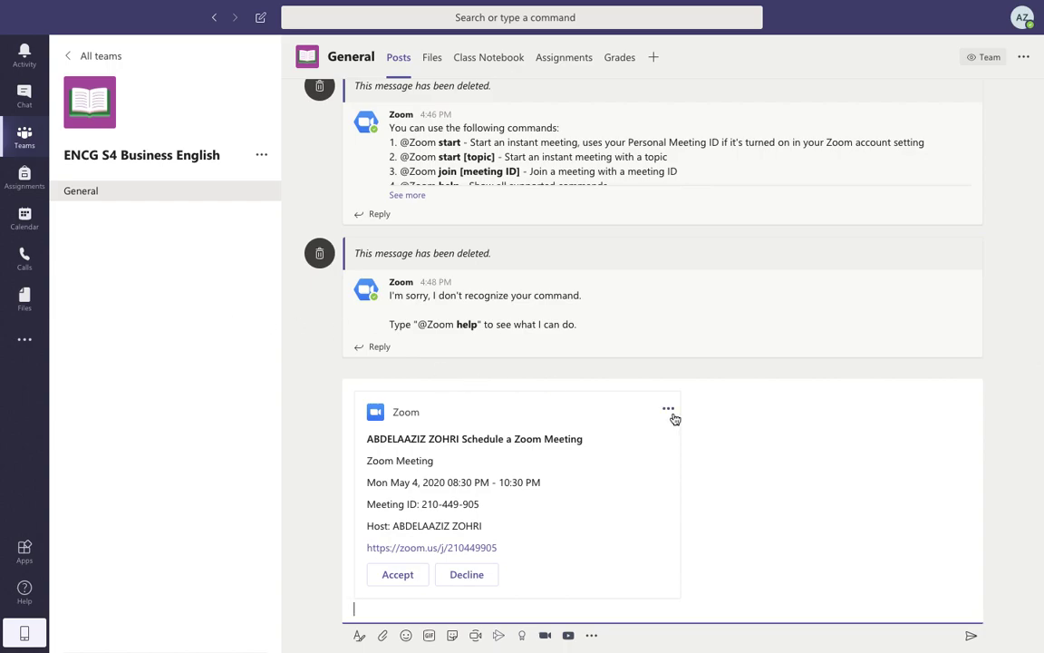
{"action": "mouse_move", "coordinate": [749, 11]}
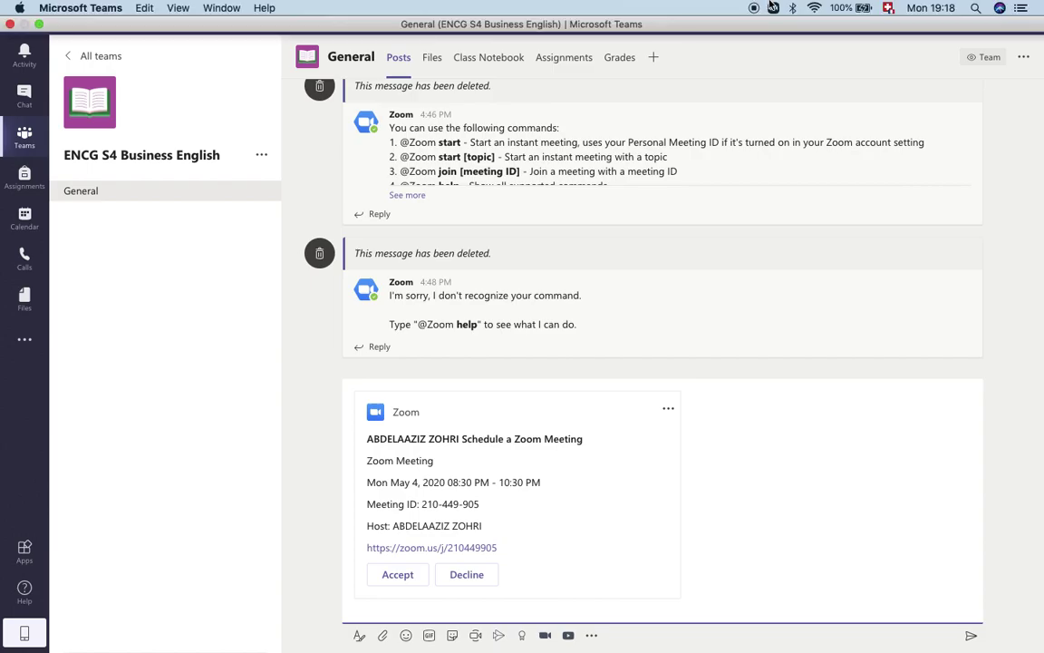